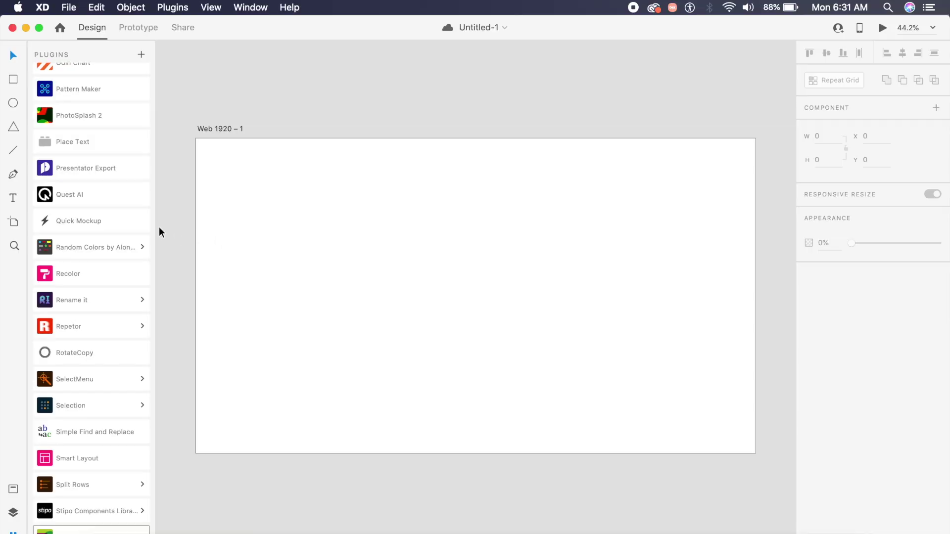
Step: Insert a floating action button from Quick Mockup's element list onto the artboard
click(125, 224)
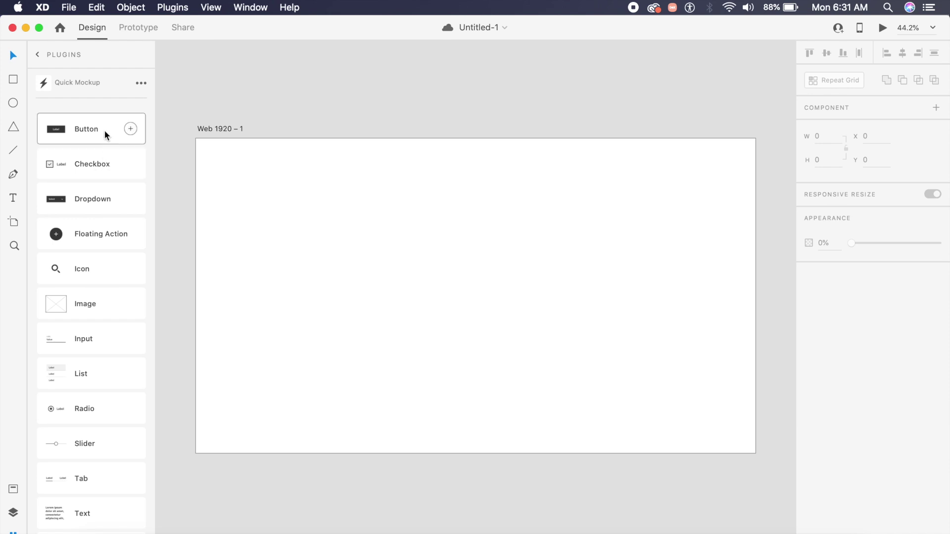
scroll(106, 260, down, 1)
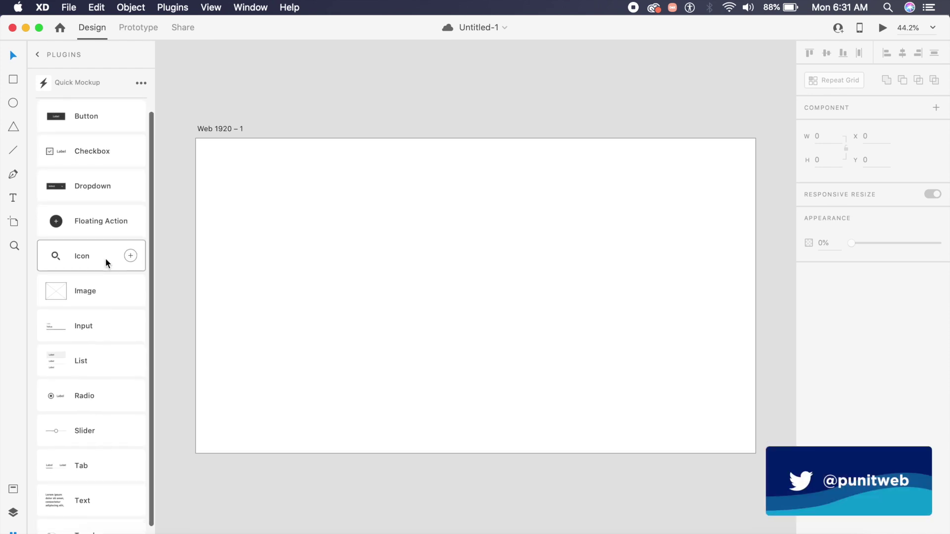
scroll(106, 260, up, 1)
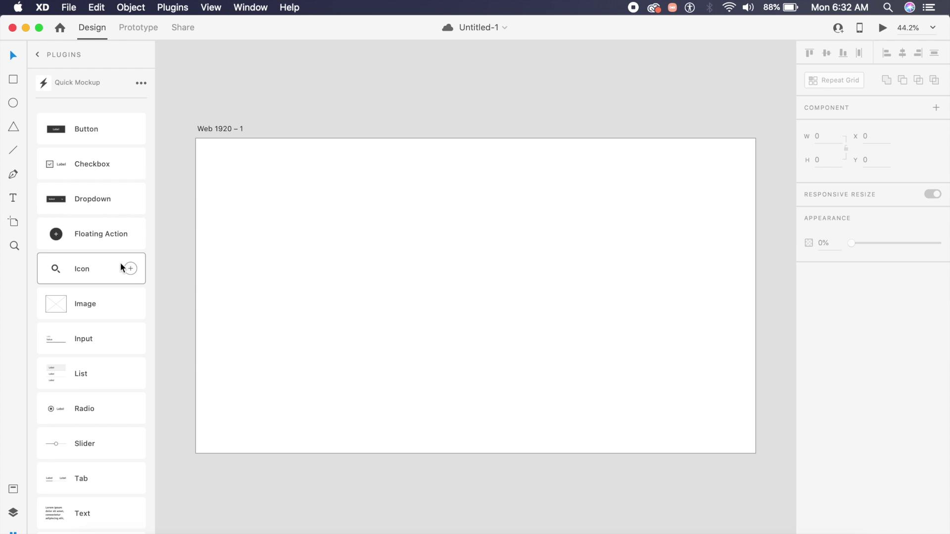
mouse_move(128, 243)
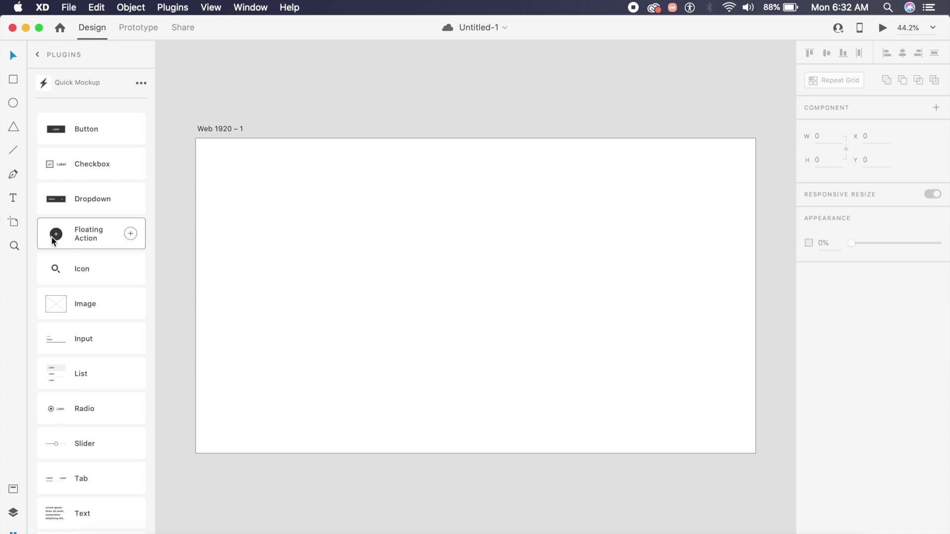
click(131, 234)
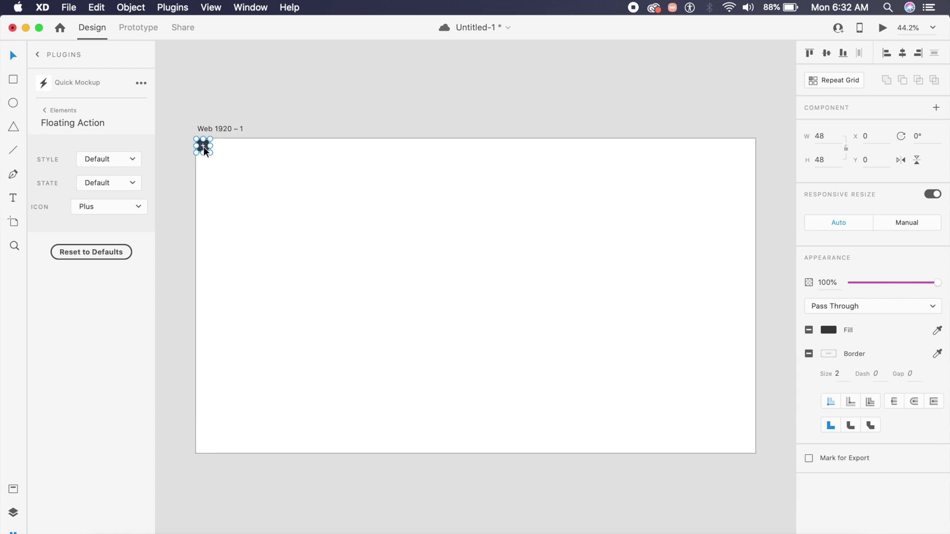
Step: Give the button the Secondary style and drag it to X 312, Y 147
click(107, 162)
click(118, 169)
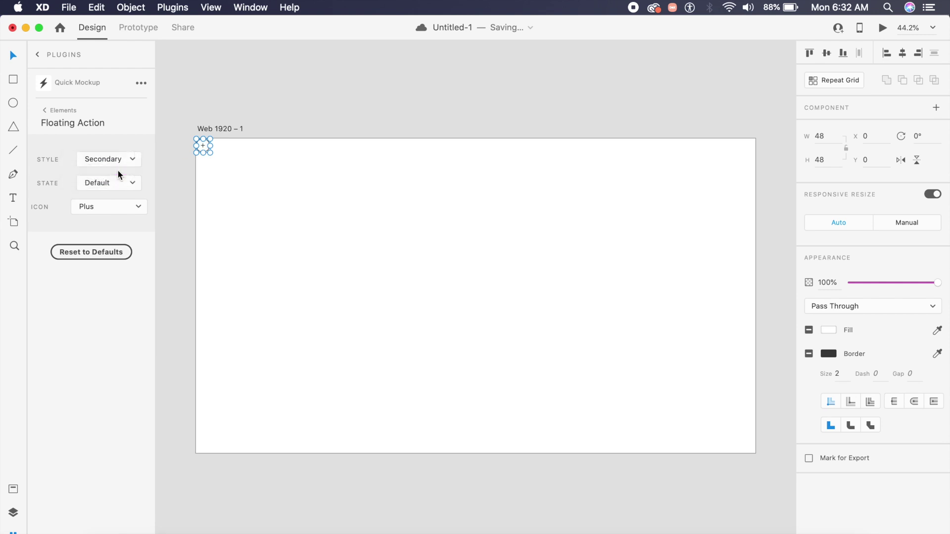
drag(212, 147, 303, 189)
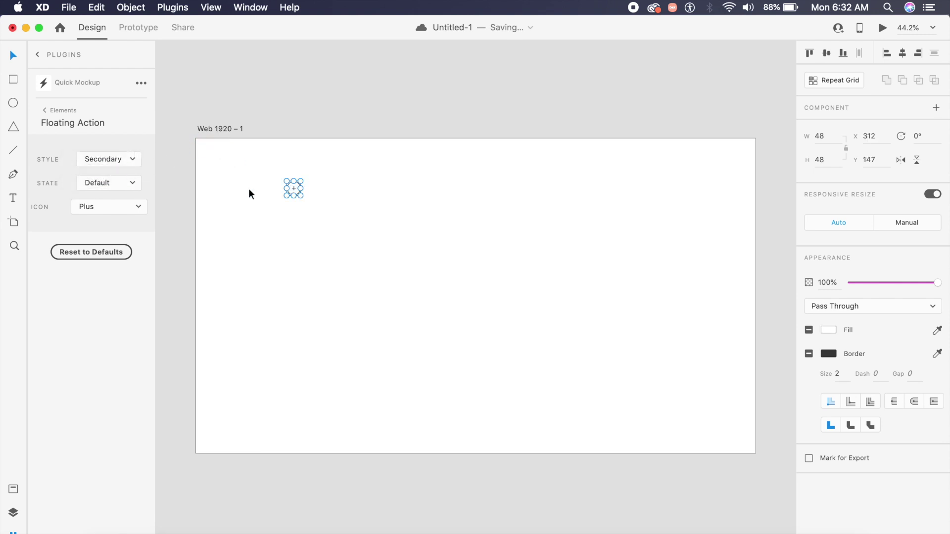
click(295, 210)
click(295, 187)
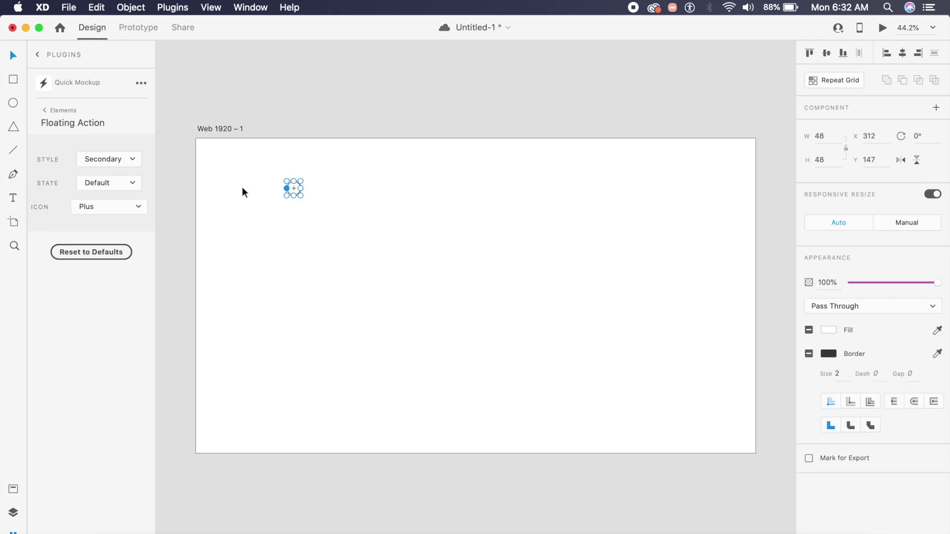
Step: Switch the button's style to Ghost, then back to Default
click(111, 157)
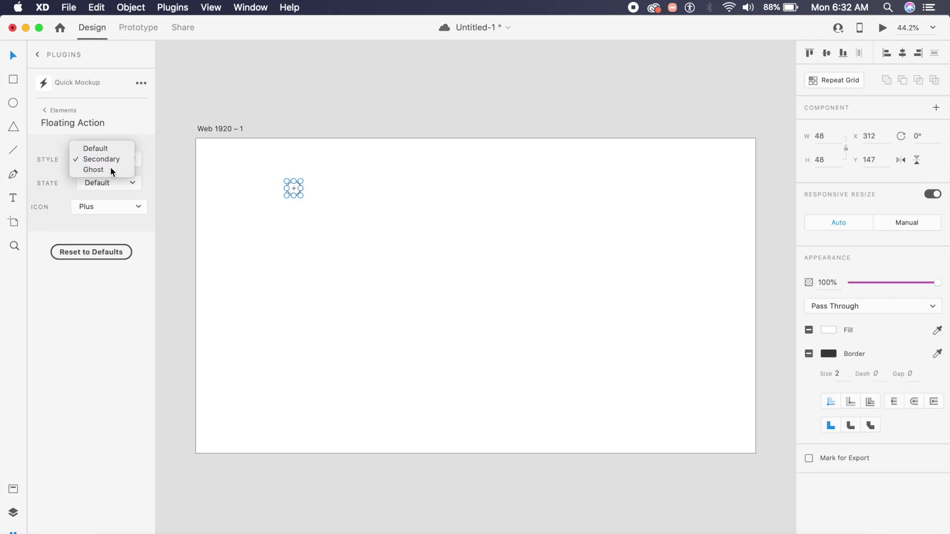
click(110, 170)
click(259, 227)
scroll(259, 227, up, 3)
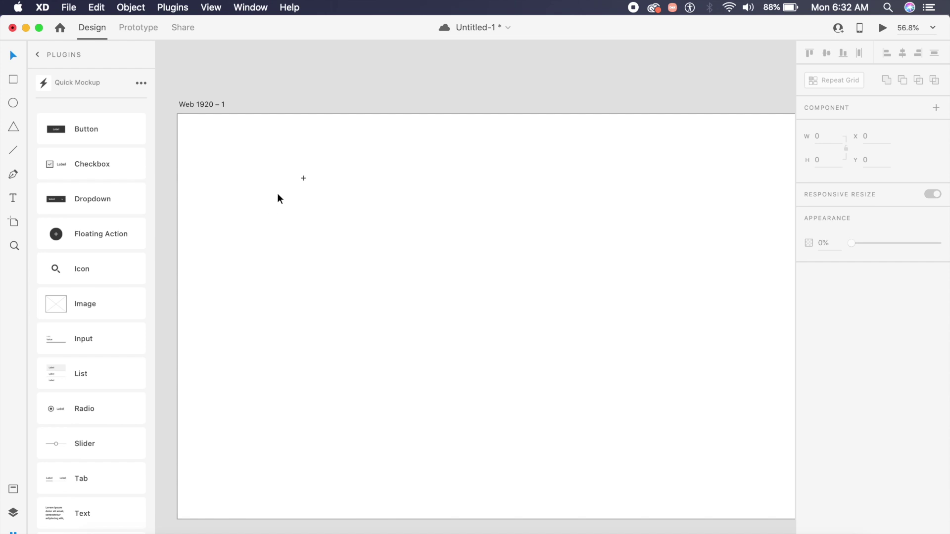
click(307, 179)
click(99, 157)
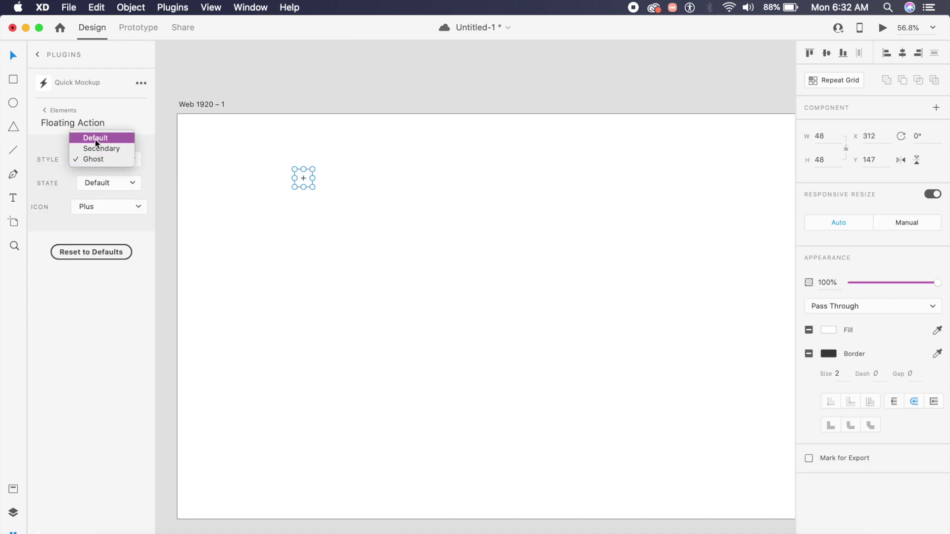
click(95, 140)
Step: Step the button's state through Active, Hover and Disabled, ending on Error for a red fill
click(123, 181)
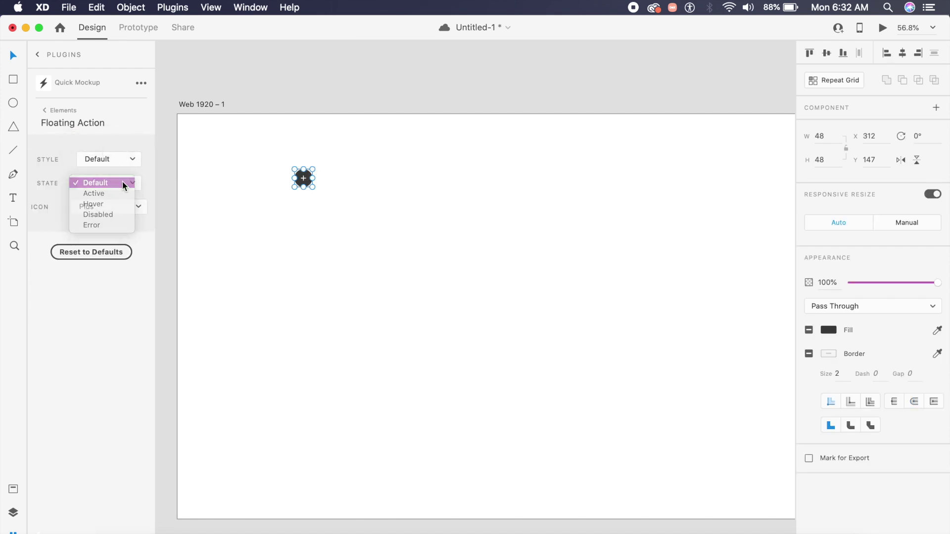
click(123, 181)
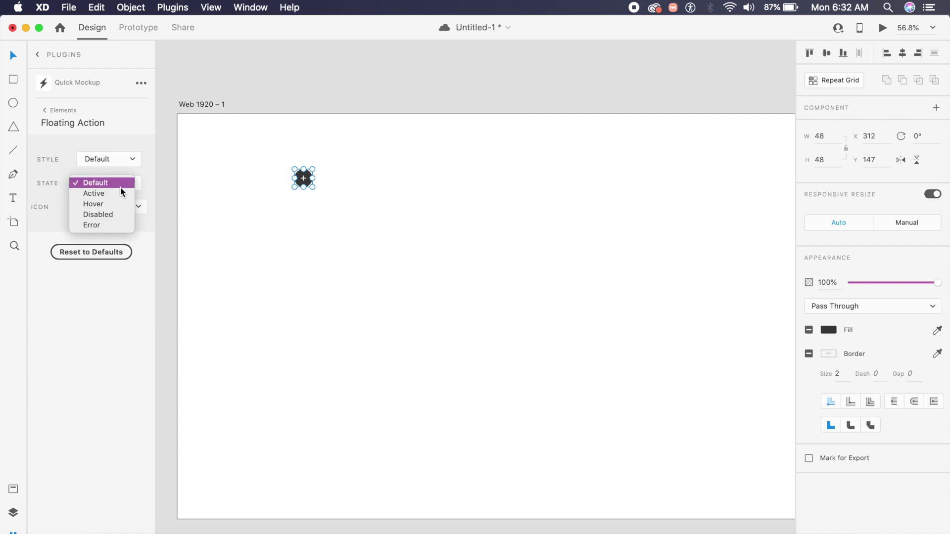
click(107, 194)
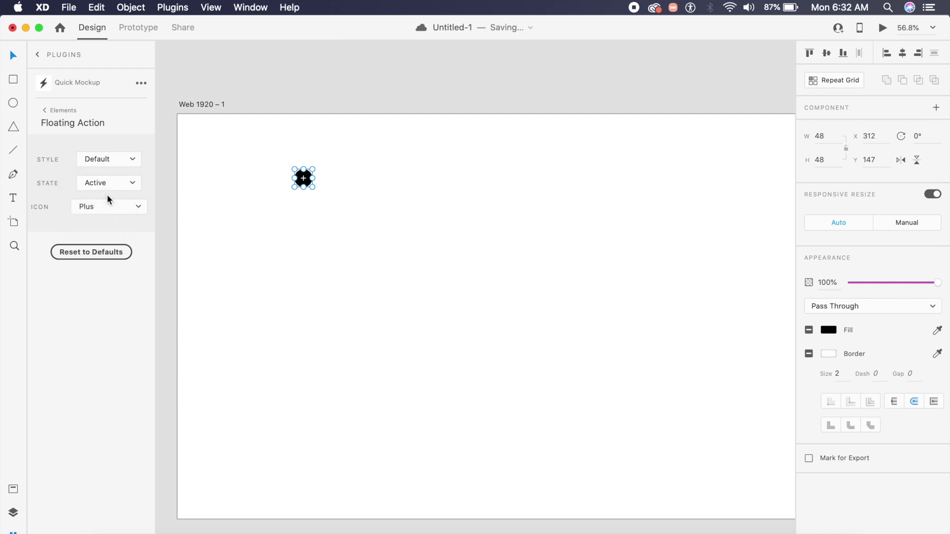
click(118, 187)
click(111, 192)
click(124, 182)
click(118, 193)
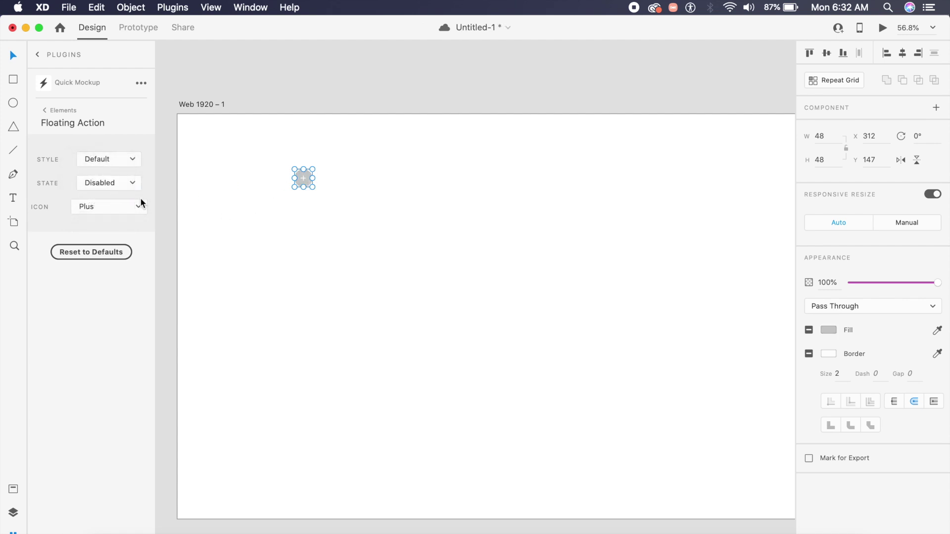
click(121, 179)
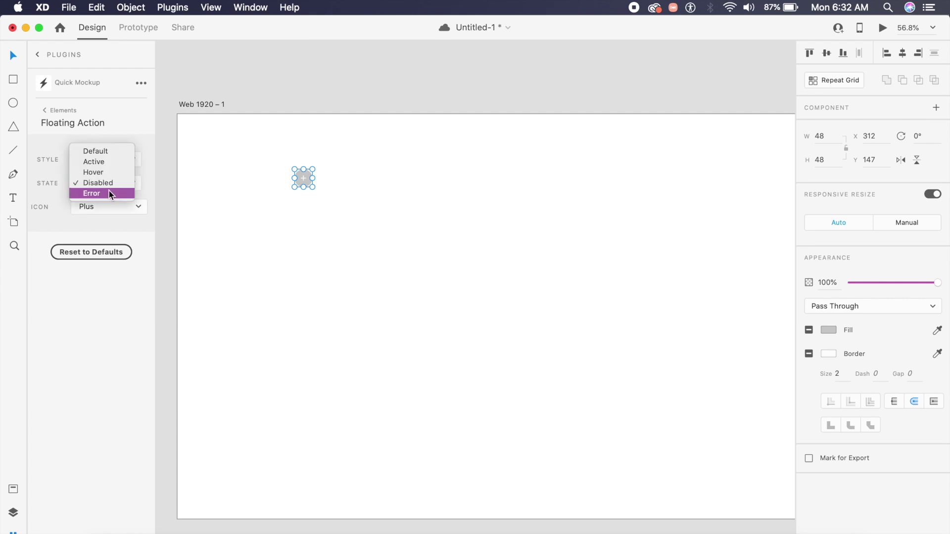
click(109, 193)
click(315, 203)
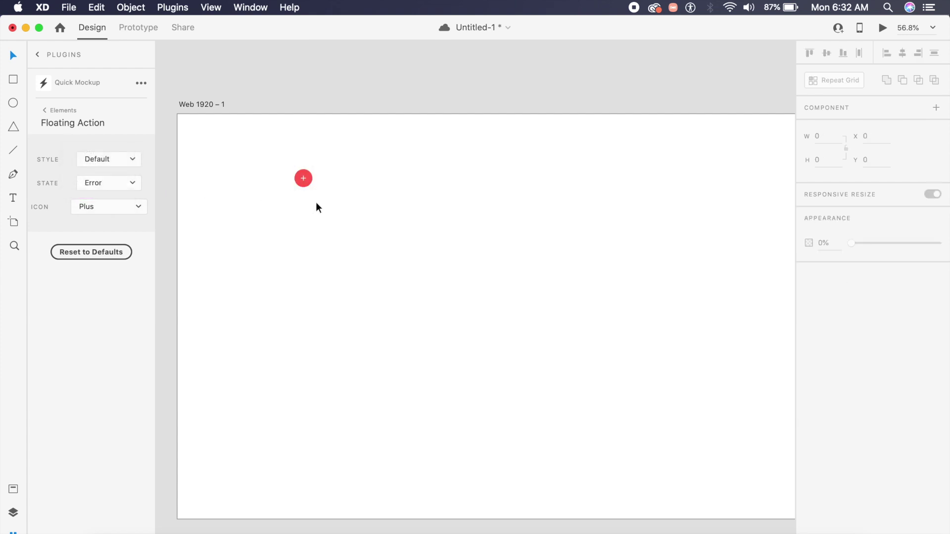
scroll(316, 202, up, 3)
scroll(315, 200, down, 1)
click(307, 174)
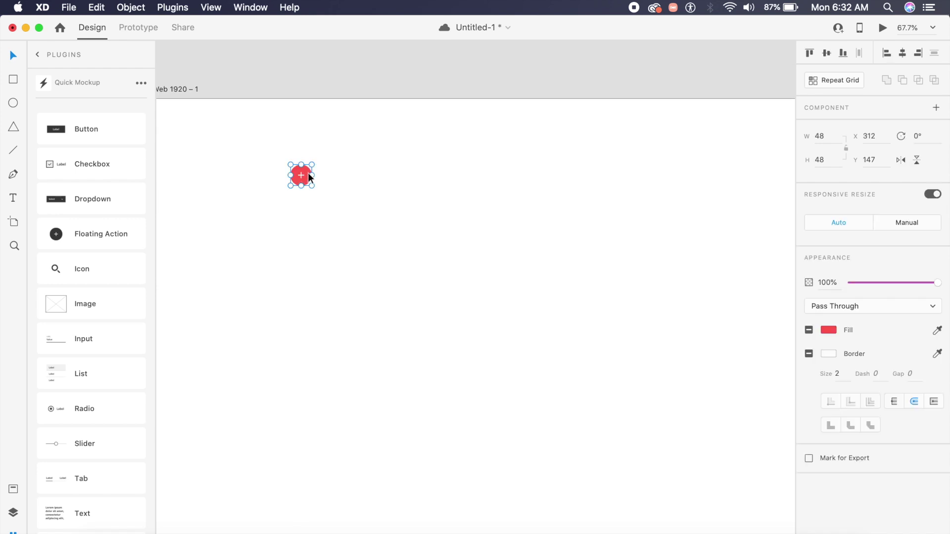
Step: Cycle the button icon through Cross, Arrow-top and Arrow-left, settling on Menu
click(114, 209)
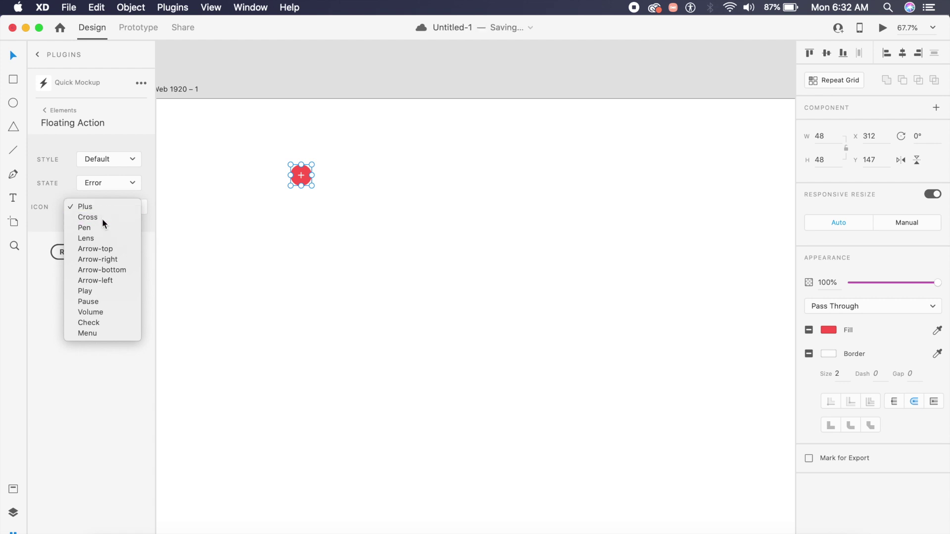
click(102, 218)
click(105, 209)
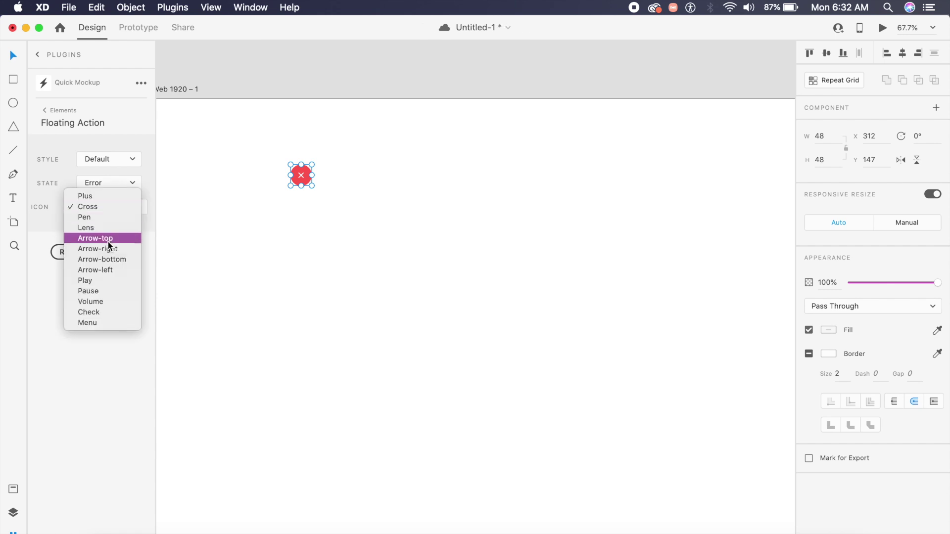
click(108, 239)
click(111, 210)
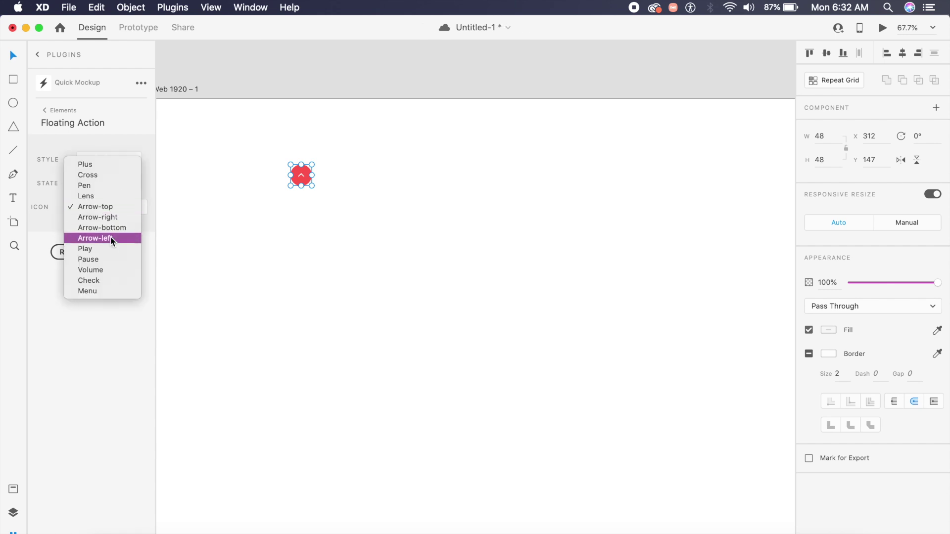
click(111, 239)
click(120, 209)
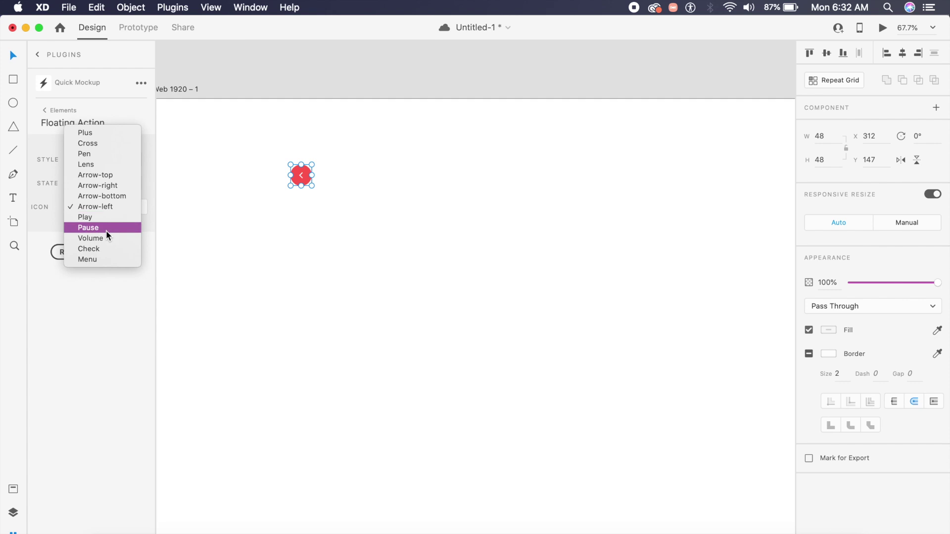
click(103, 259)
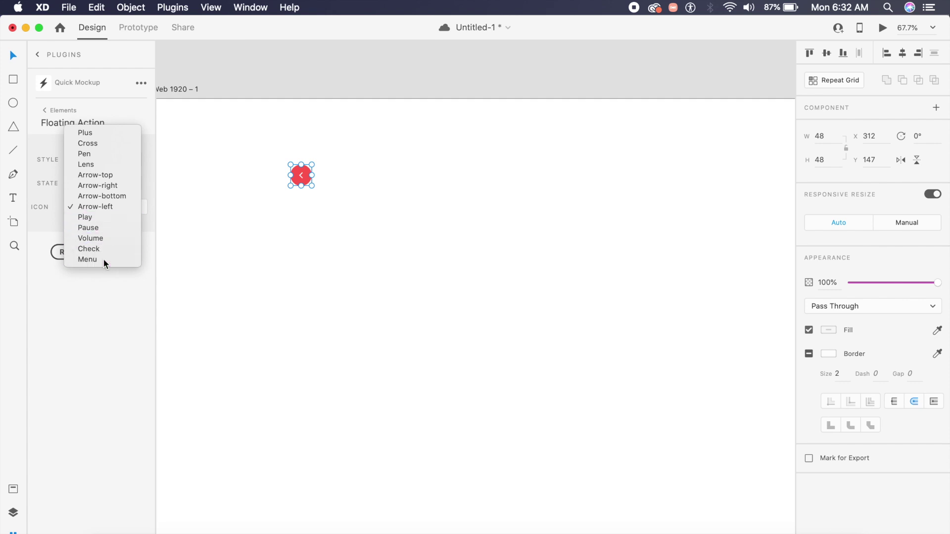
scroll(266, 248, up, 5)
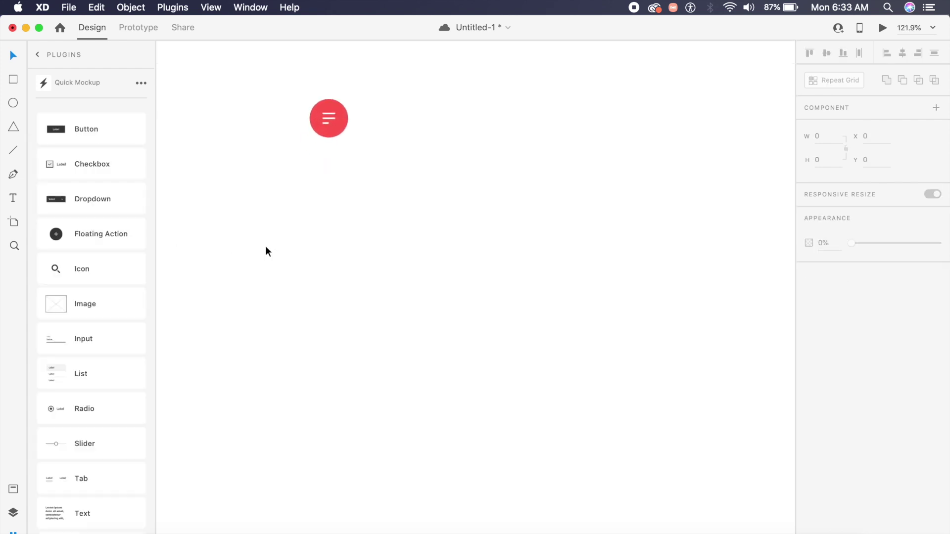
scroll(266, 247, up, 2)
click(328, 150)
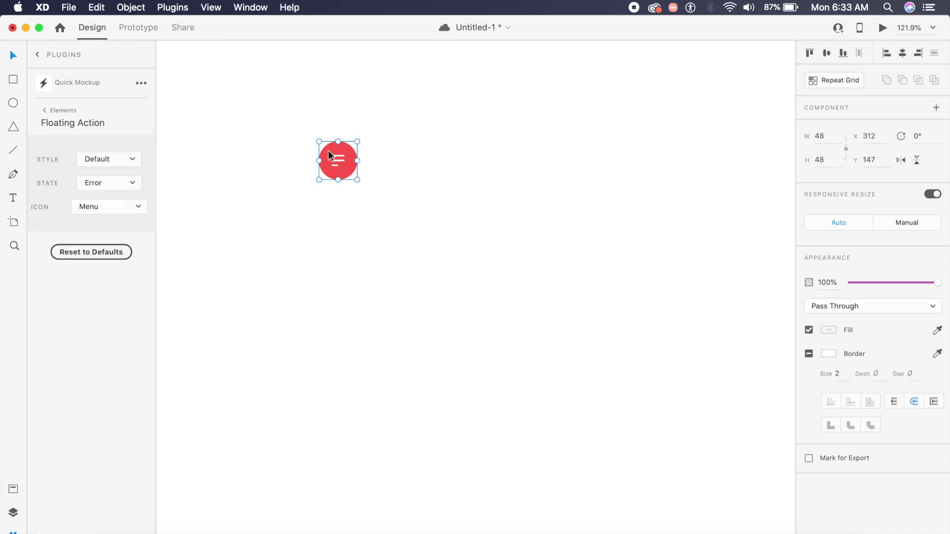
key(Escape)
scroll(98, 395, down, 2)
Step: Insert a Quick Mockup slider and drag it to X 108, Y 182
mouse_move(98, 399)
scroll(98, 399, up, 1)
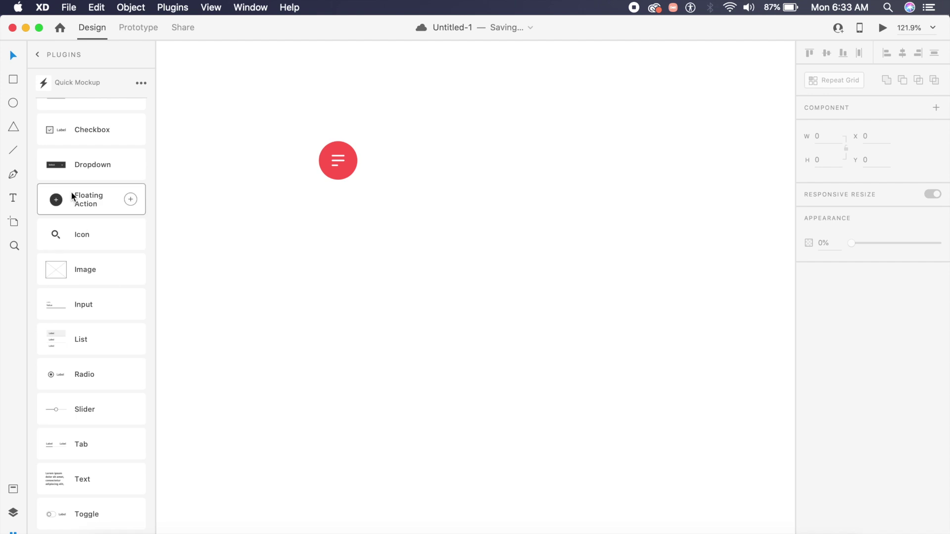
click(135, 412)
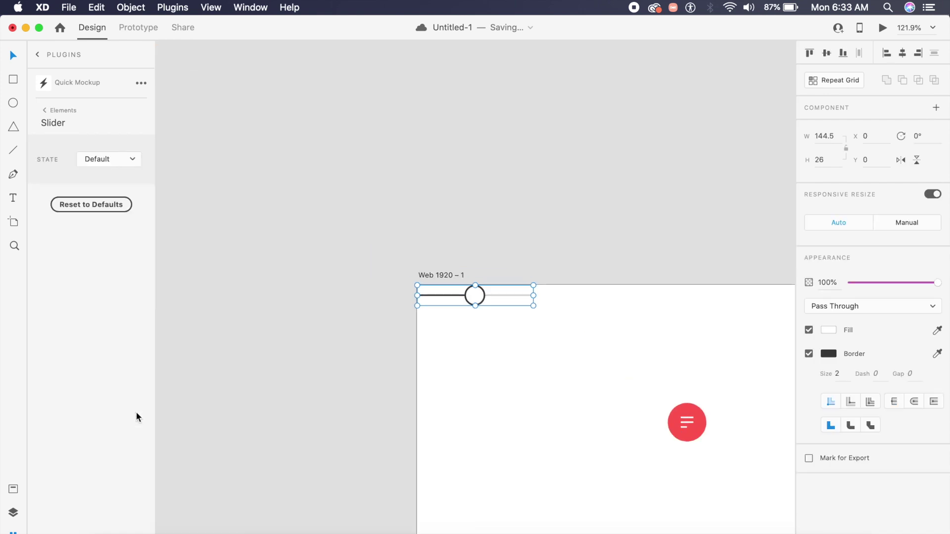
drag(485, 297, 570, 441)
Step: Set the slider's state to Error, then change it to Hover
scroll(568, 440, down, 1)
scroll(569, 441, down, 1)
scroll(569, 440, right, 1)
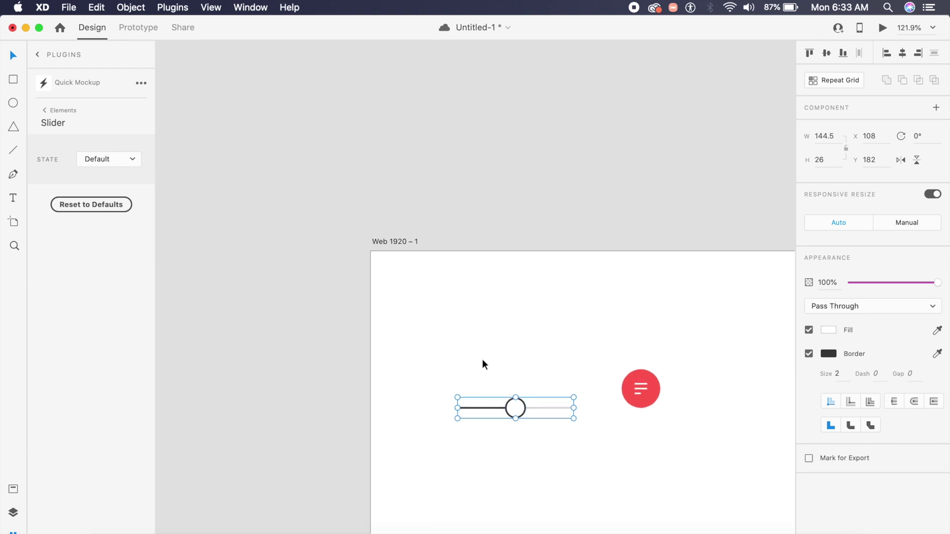
click(102, 162)
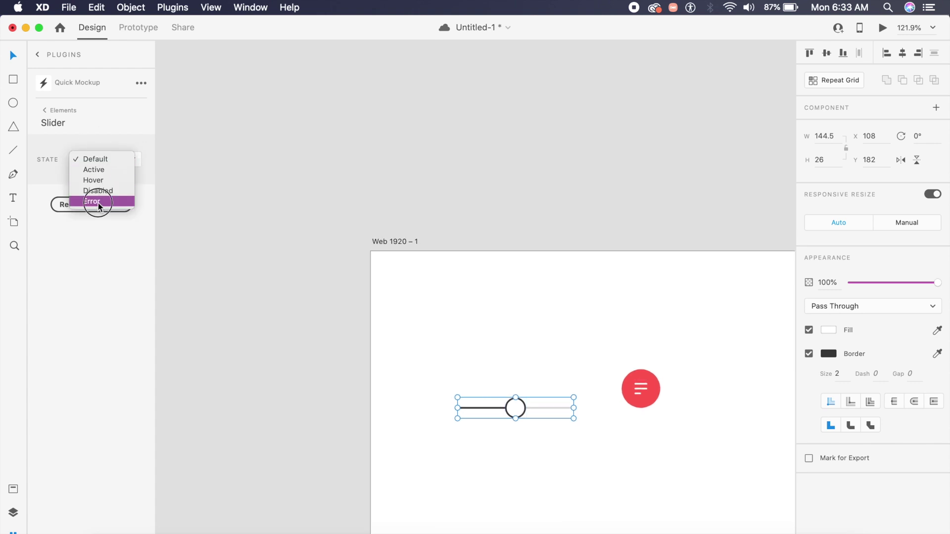
click(98, 203)
click(114, 161)
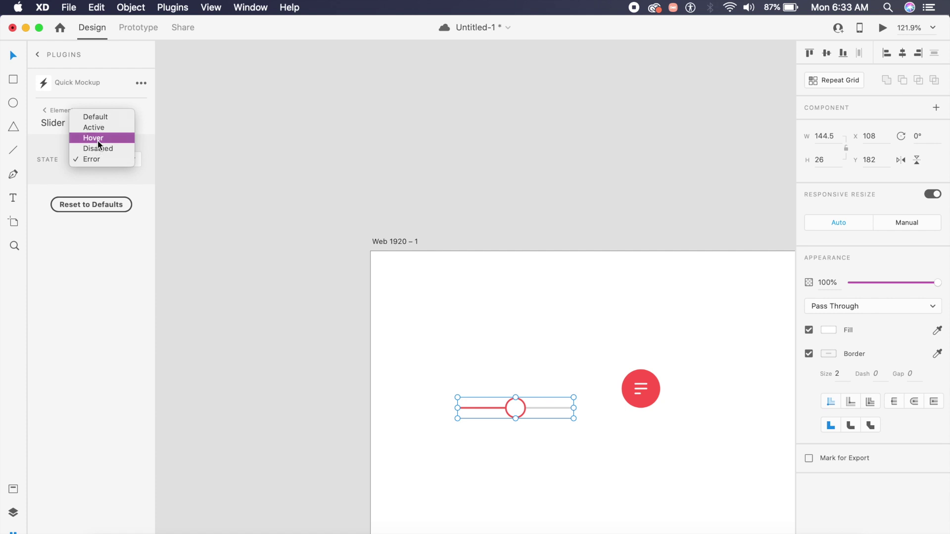
click(98, 140)
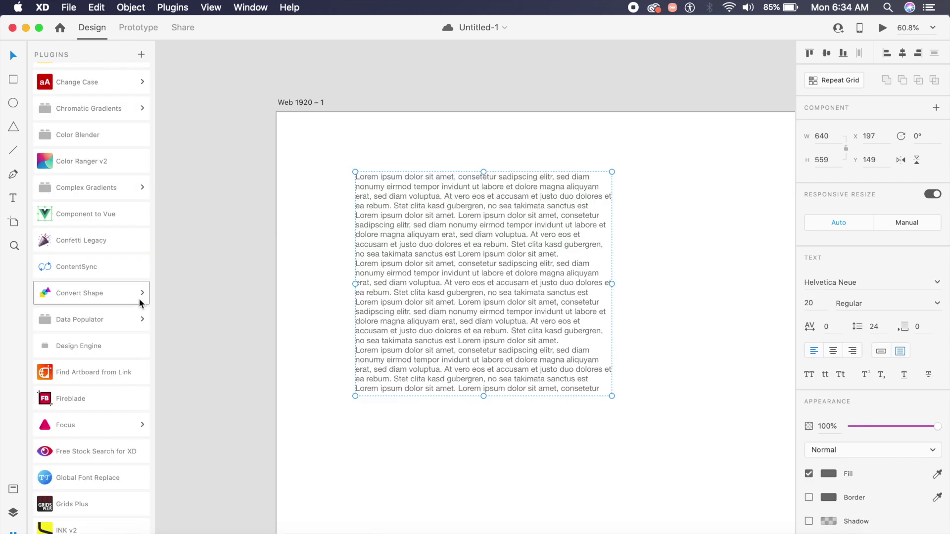
Step: Open ContentSync, sign in with Google, refresh the project list, and start a new project
click(106, 267)
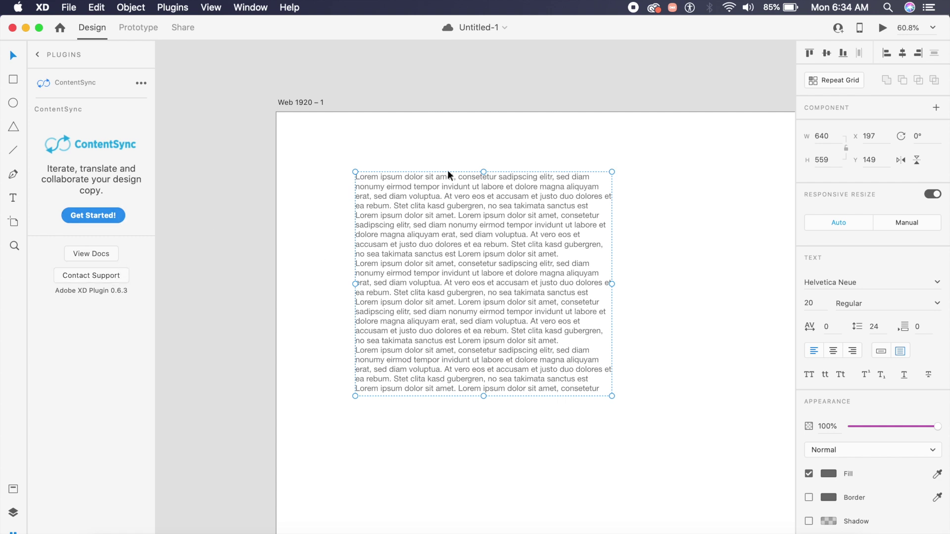
click(90, 215)
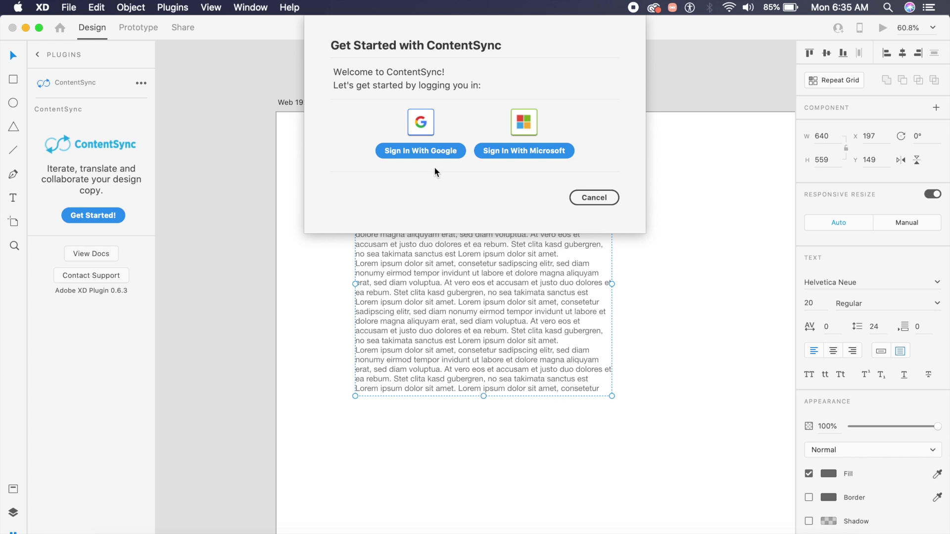
click(425, 153)
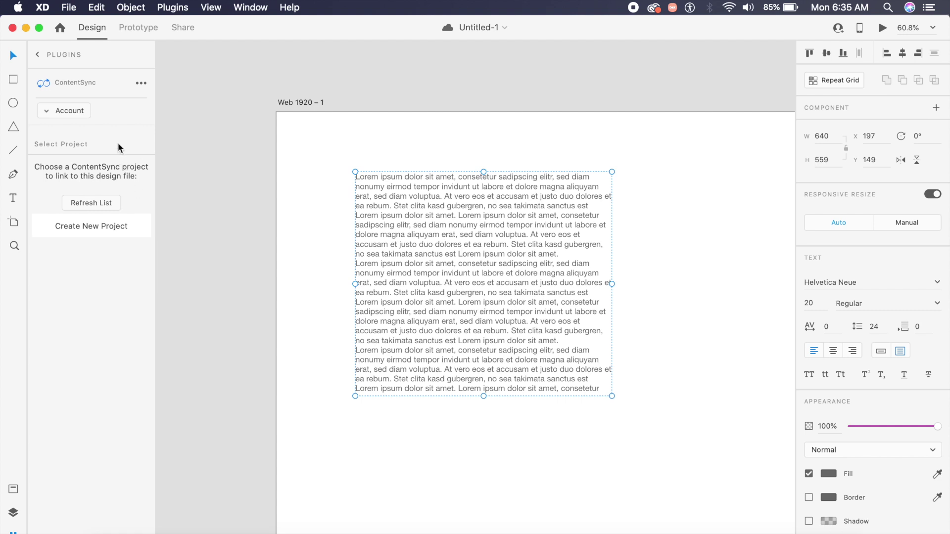
click(99, 206)
click(119, 225)
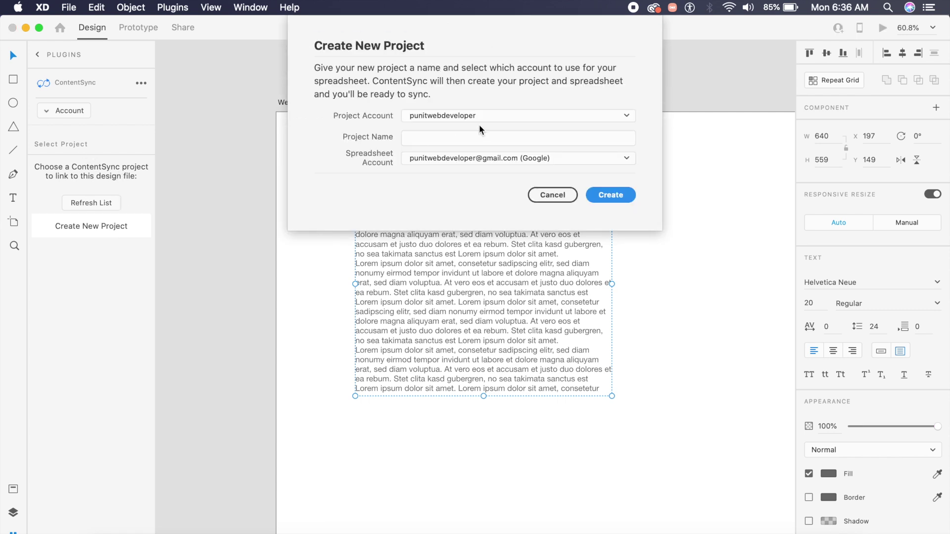
Step: Name the project 'Lorem Ipsum', keep the default project and Google spreadsheet accounts, and create it
click(456, 114)
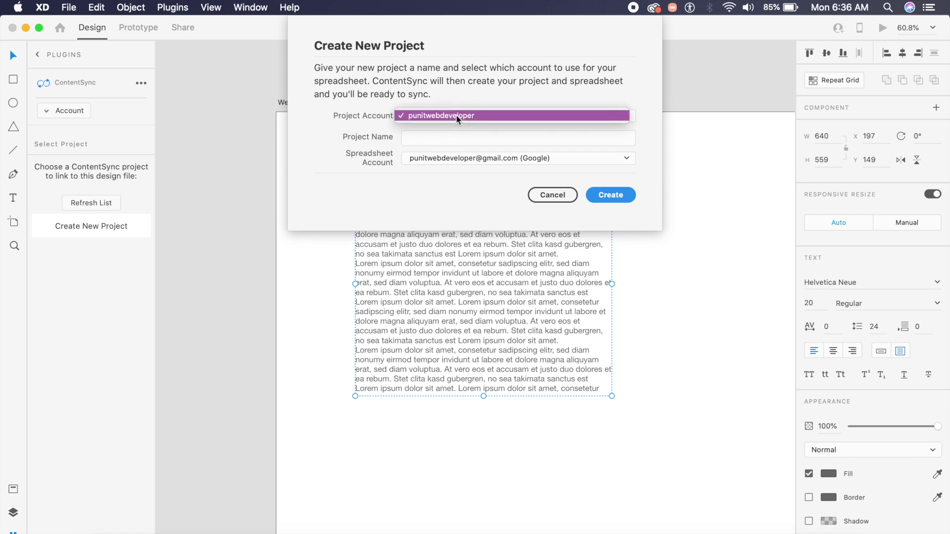
click(483, 116)
click(453, 140)
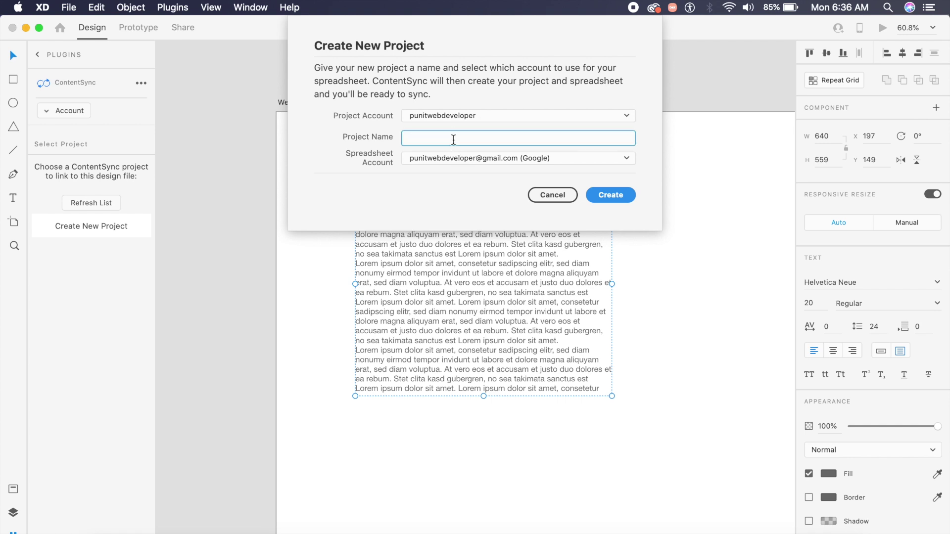
text(Lorem Ipsum)
click(471, 160)
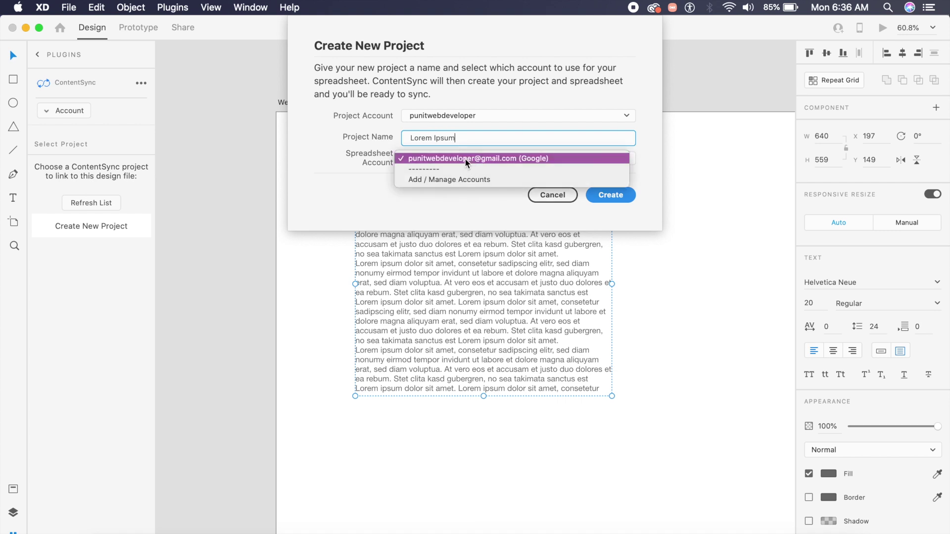
click(464, 158)
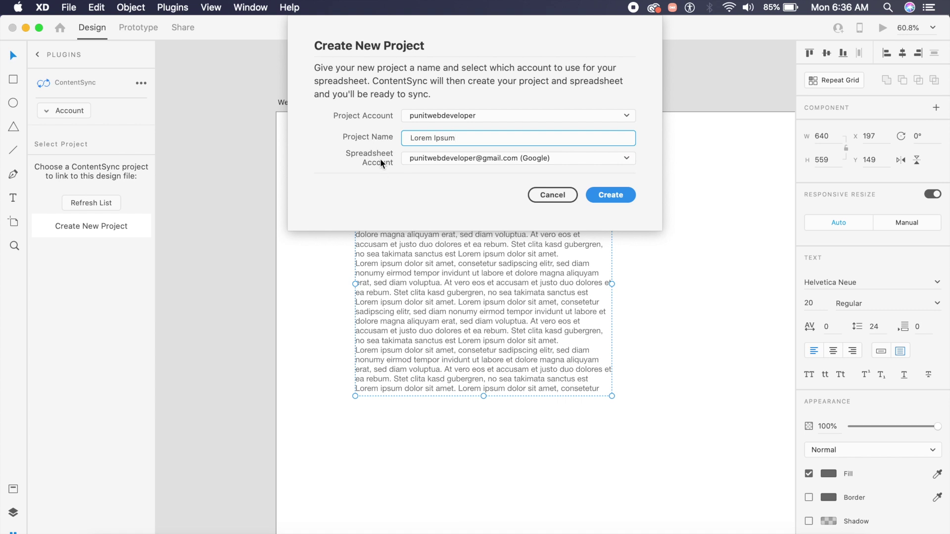
click(613, 196)
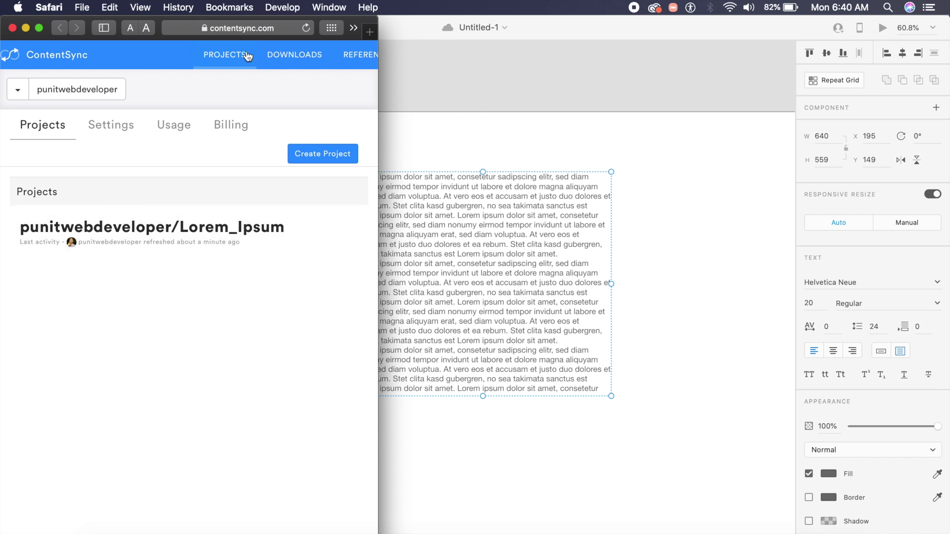
Step: Open the Lorem_Ipsum project from the ContentSync Projects page in Safari
click(250, 239)
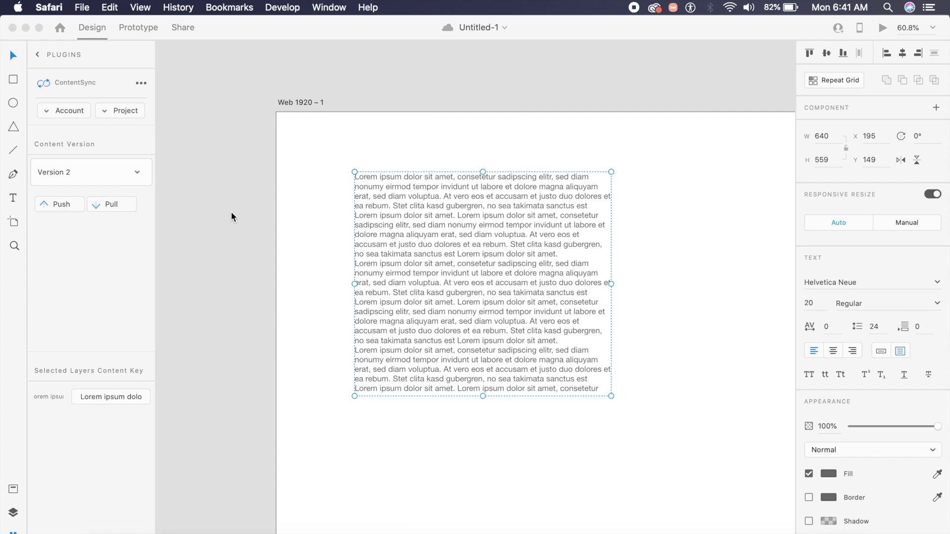
Step: Return to Adobe XD, reselect the lorem ipsum text, and open the Vue.js homepage from the plugin list
click(478, 292)
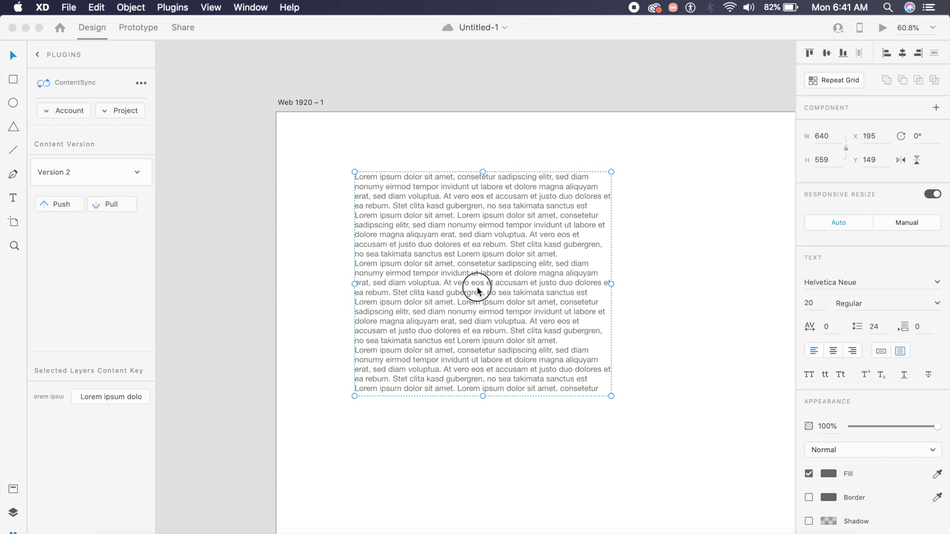
click(299, 230)
click(391, 249)
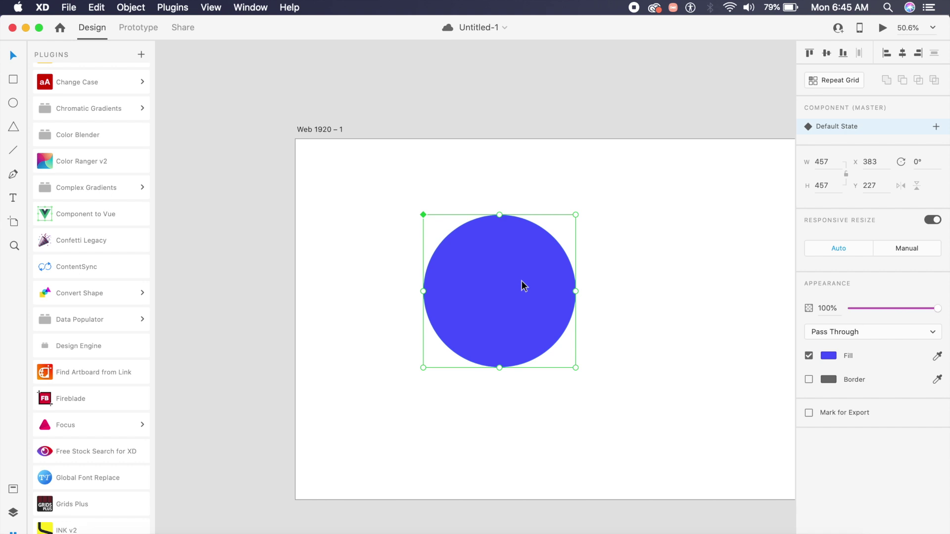
click(126, 220)
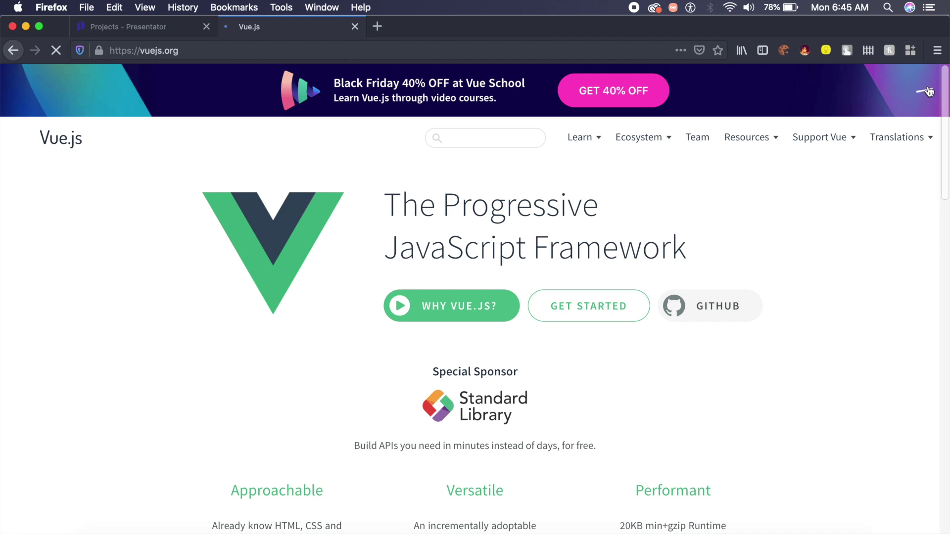
Step: Dismiss the Black Friday promo banner on vuejs.org
click(923, 90)
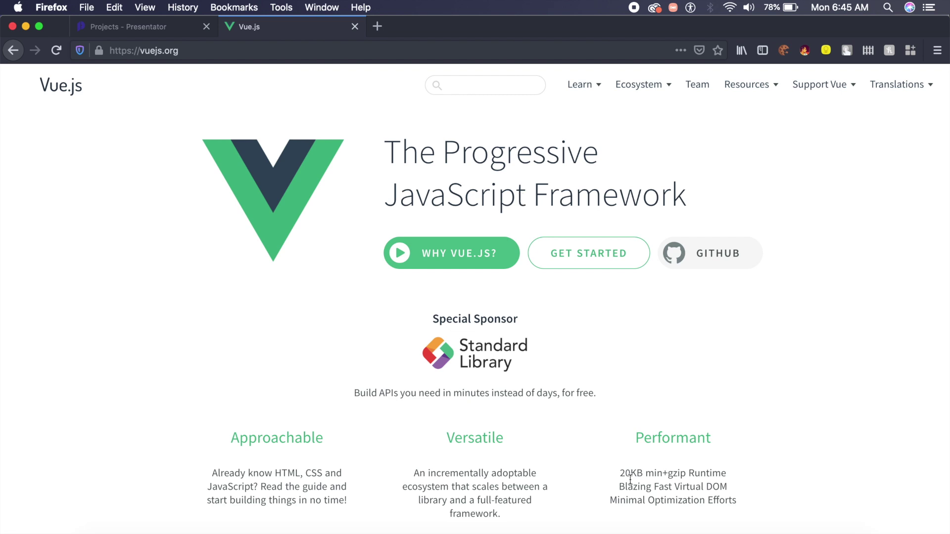
Step: Copy the blue circle's Vue template via Component to Vue, cancel the file save, and return to Firefox
click(465, 524)
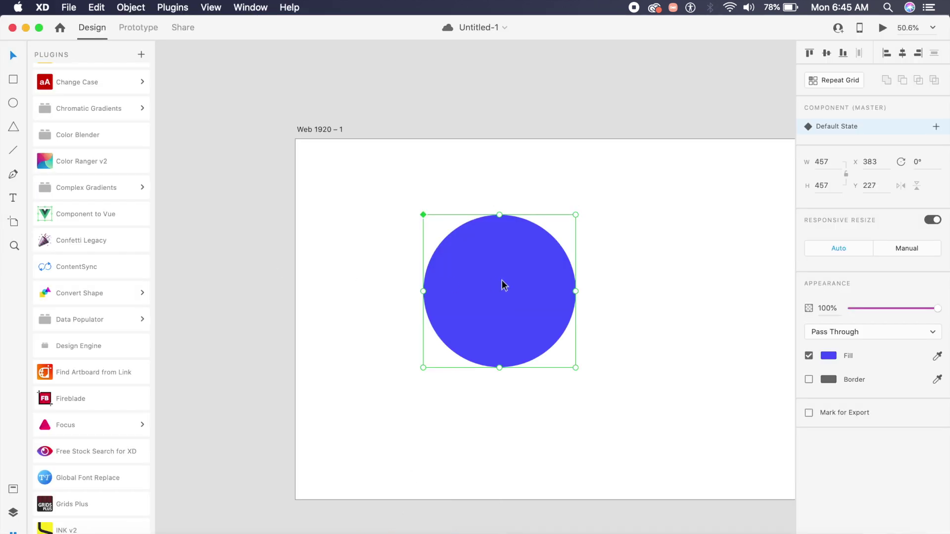
click(100, 216)
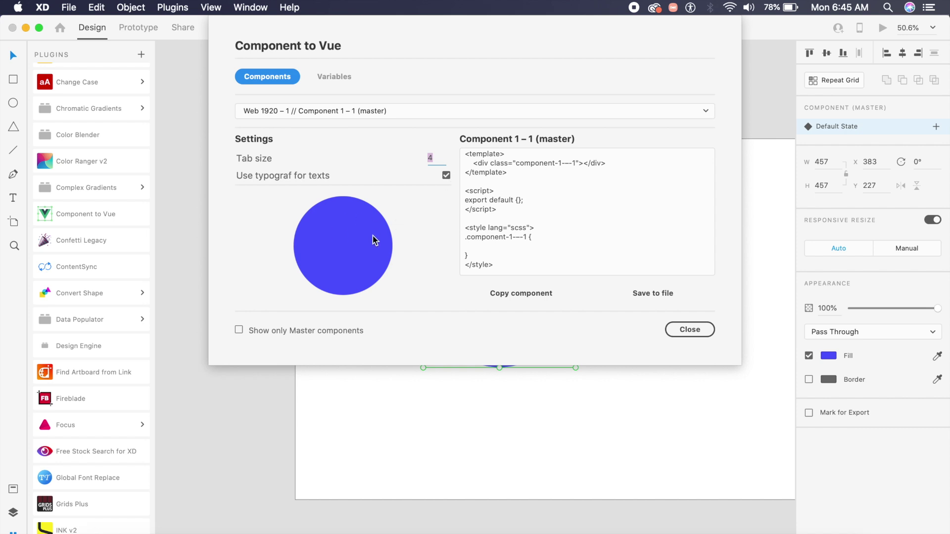
click(546, 299)
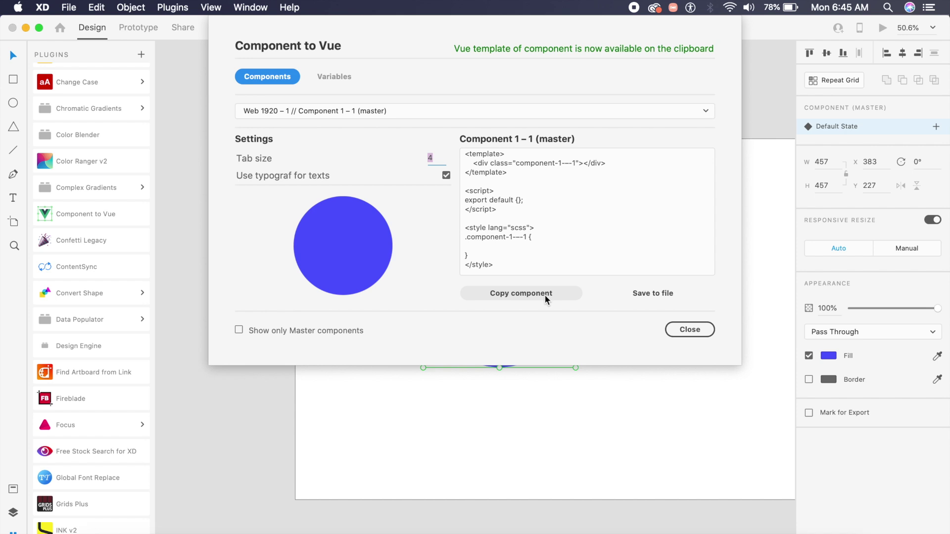
click(652, 294)
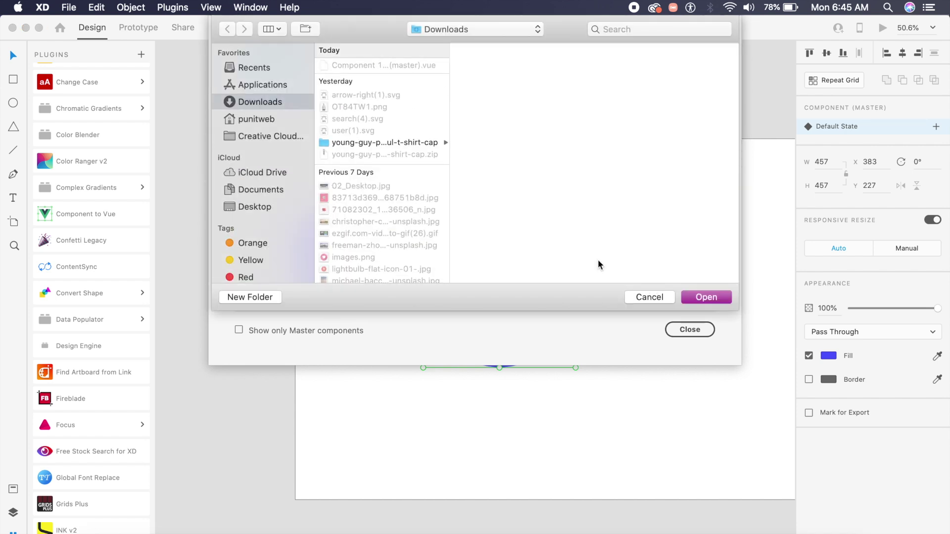
click(655, 298)
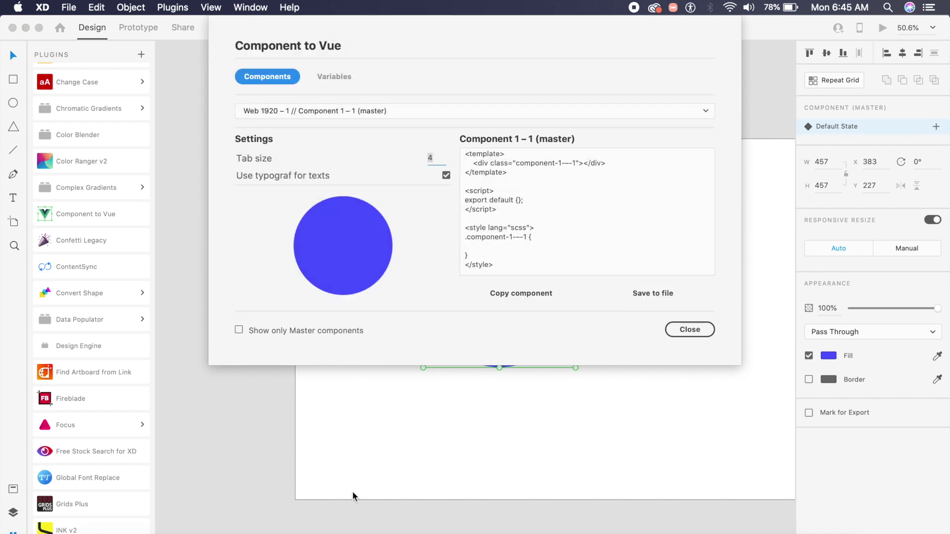
click(282, 526)
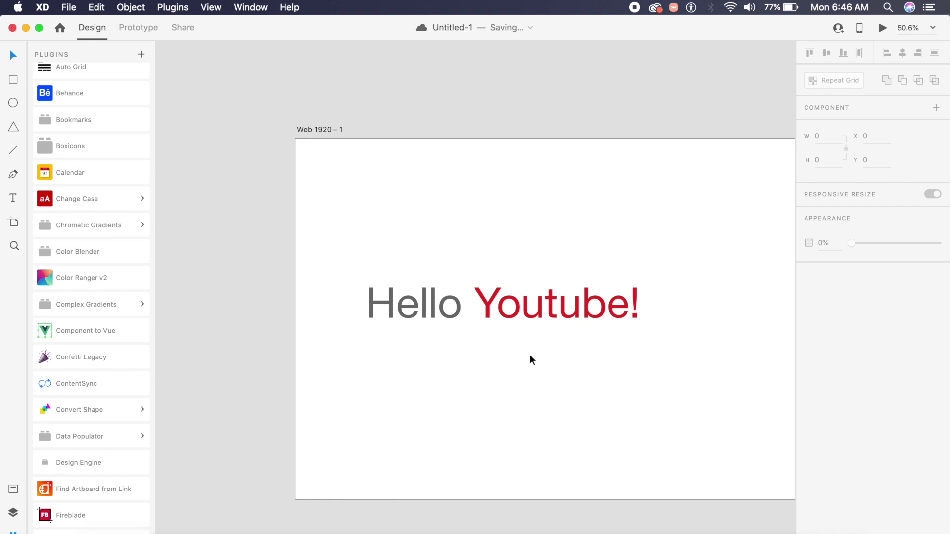
Step: Use the Change Case plugin to switch Hello Youtube! through UPPERCASE, lowercase, Title Case and Sentence case
click(464, 322)
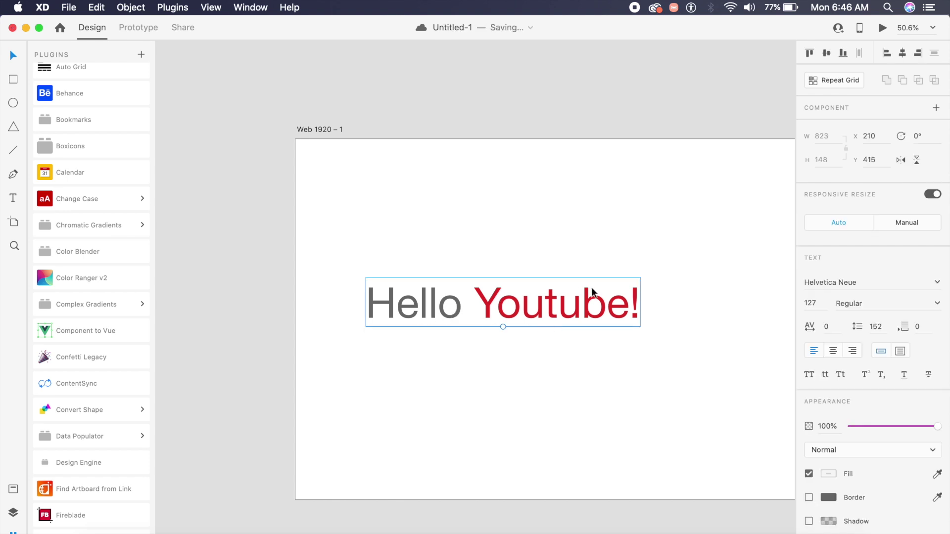
click(134, 205)
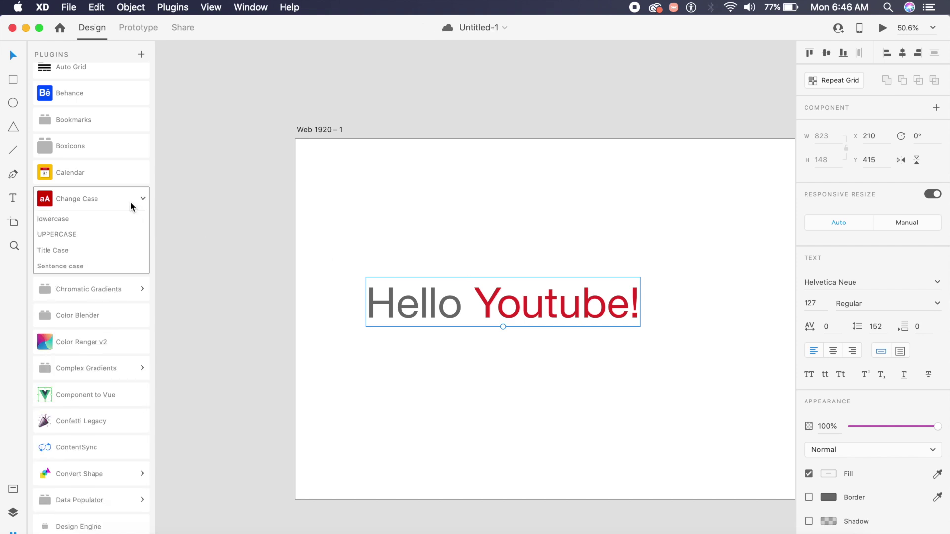
click(83, 235)
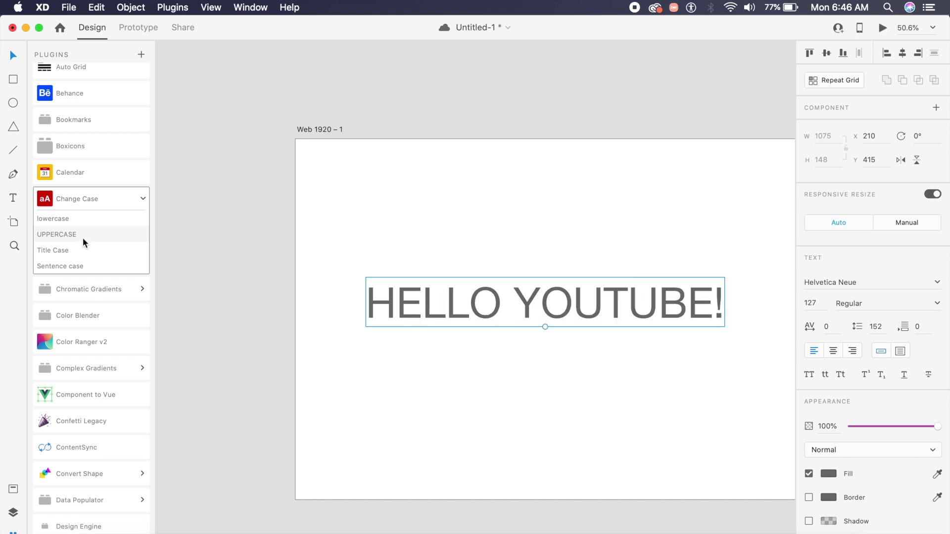
click(108, 200)
click(109, 200)
click(87, 216)
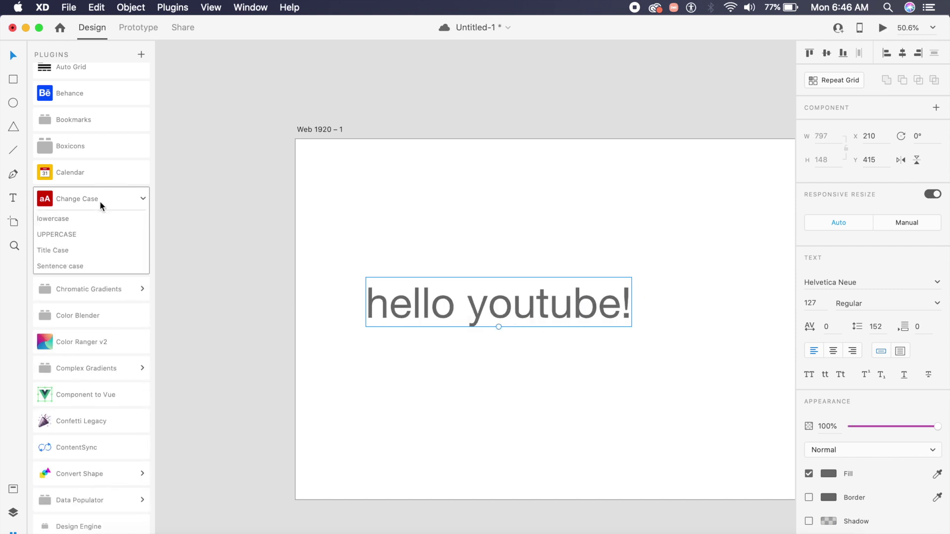
click(105, 197)
click(105, 197)
click(78, 249)
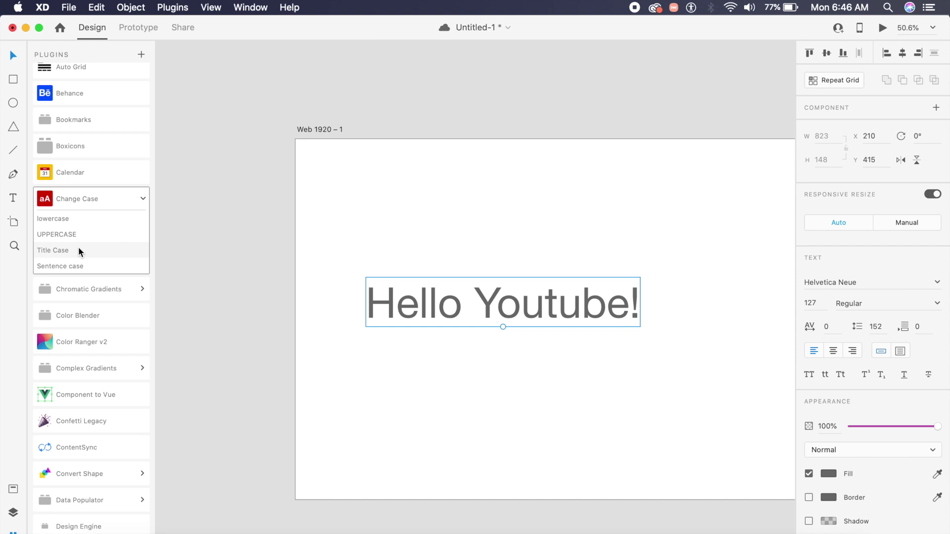
click(87, 268)
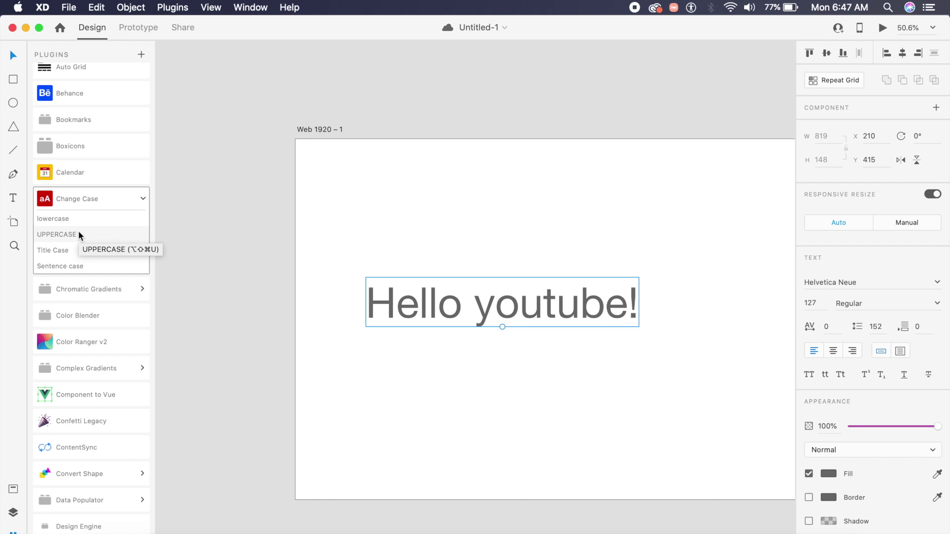
Step: Apply UPPERCASE with Cmd+Shift+U, save, then Title Case with Cmd+Shift+T, and reselect the text
key(alt)
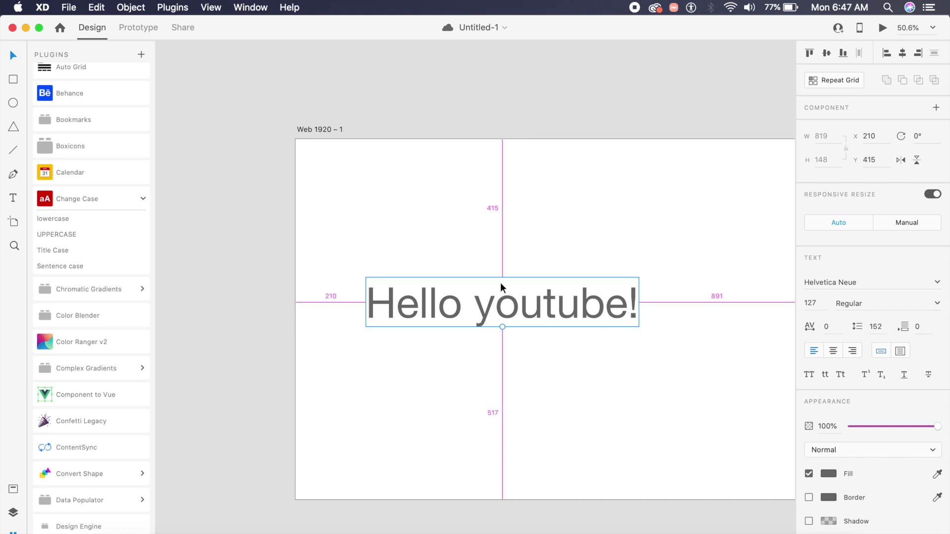
key(super+shift+u)
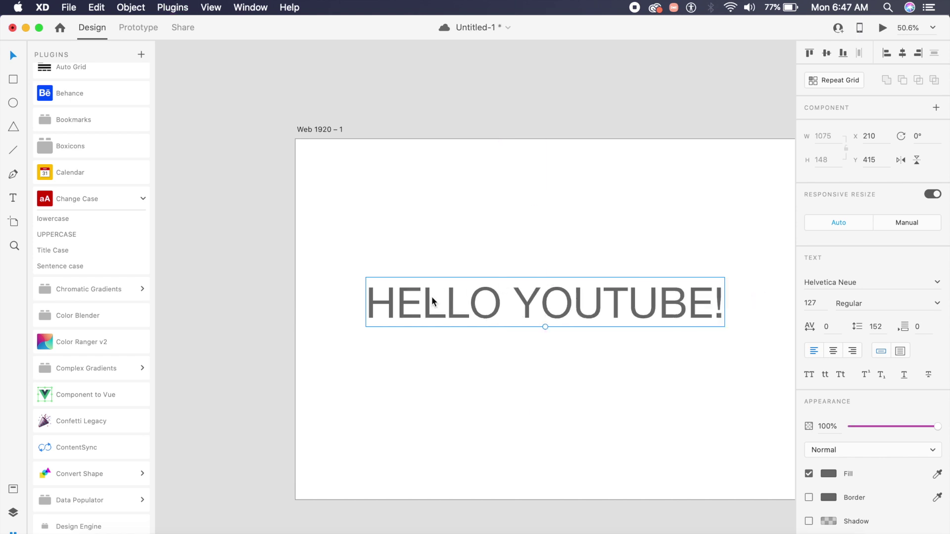
key(super+s)
key(alt)
key(super+shift+t)
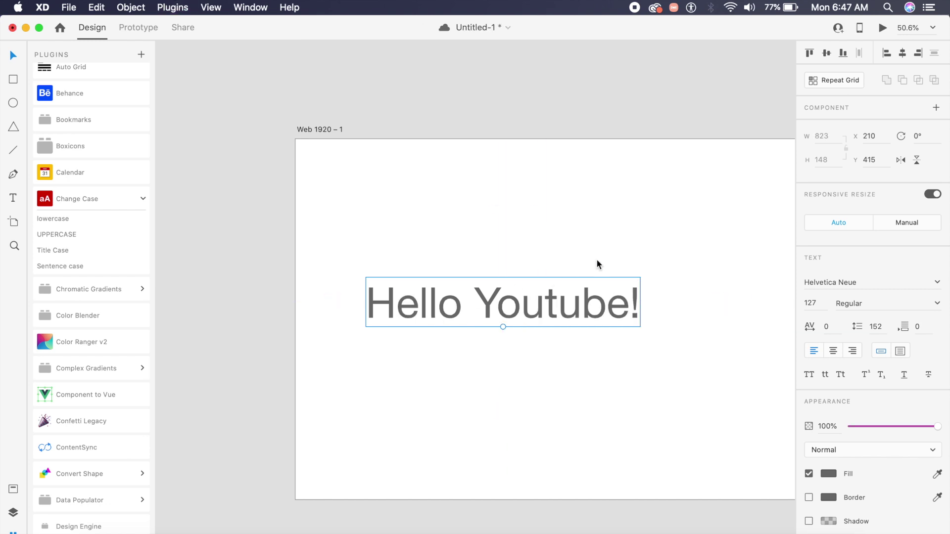
click(598, 255)
click(596, 304)
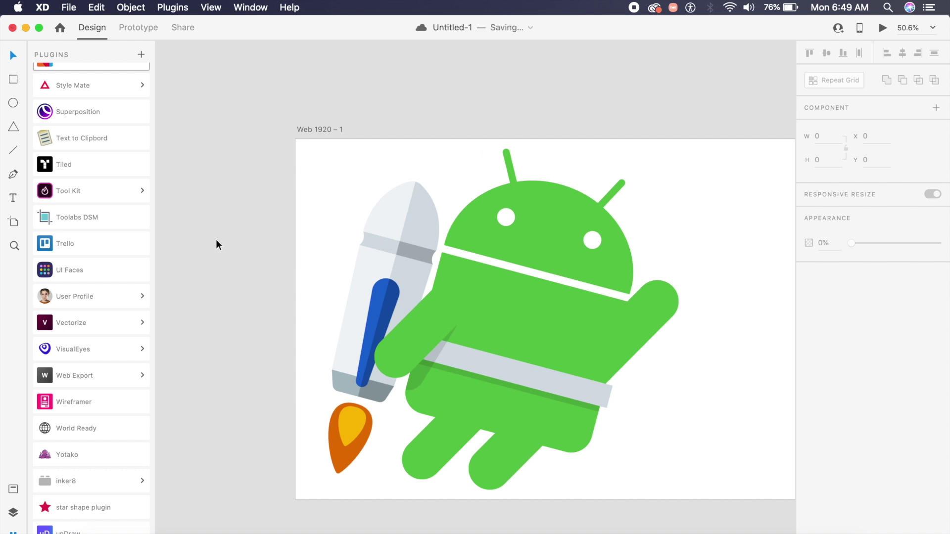
Step: Vectorize the Android rocket image using the Detailed preset
click(424, 315)
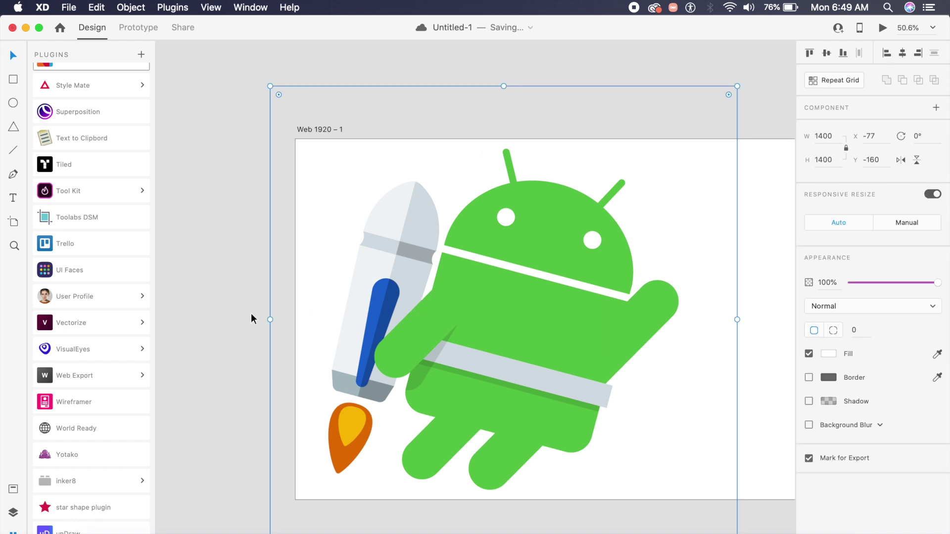
click(105, 327)
click(82, 342)
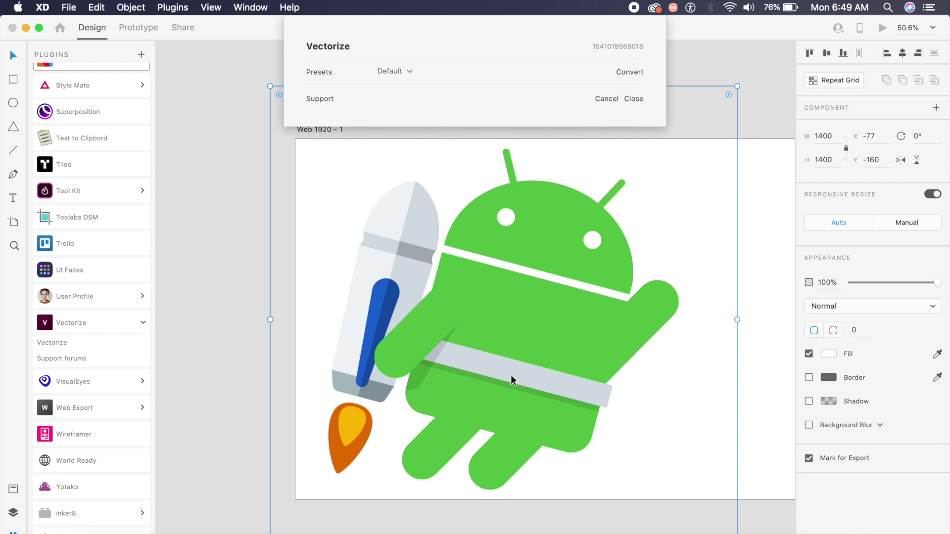
click(405, 70)
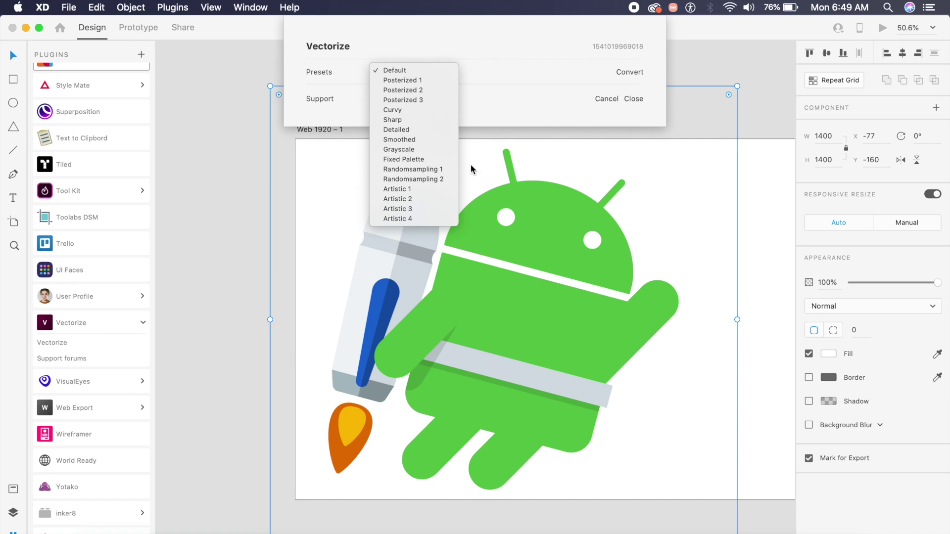
click(391, 130)
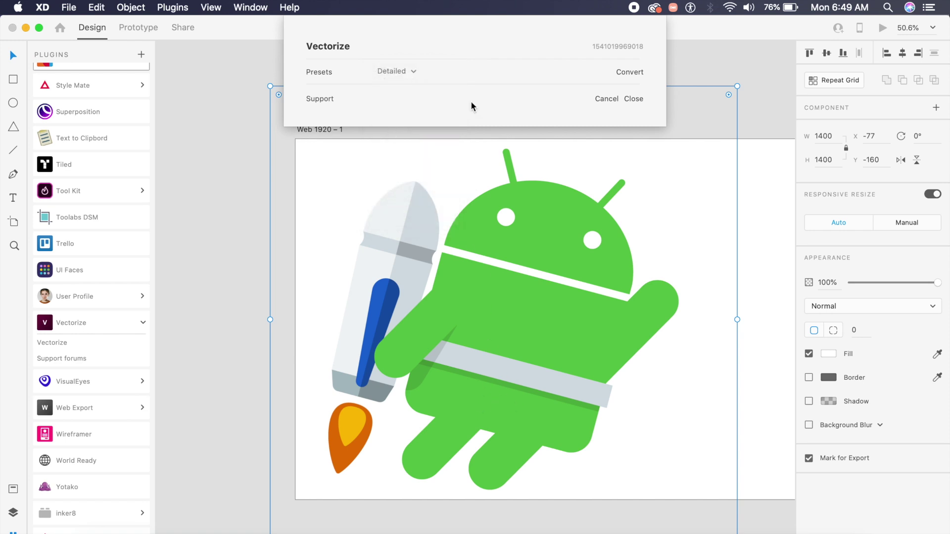
click(630, 73)
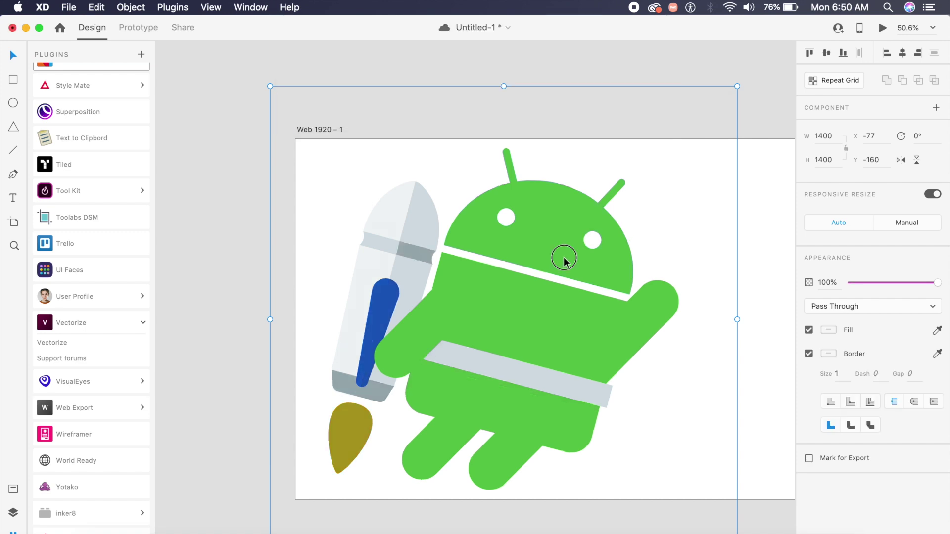
Step: Recolour the robot's head fill to magenta by dragging the hue slider
double_click(565, 257)
click(826, 331)
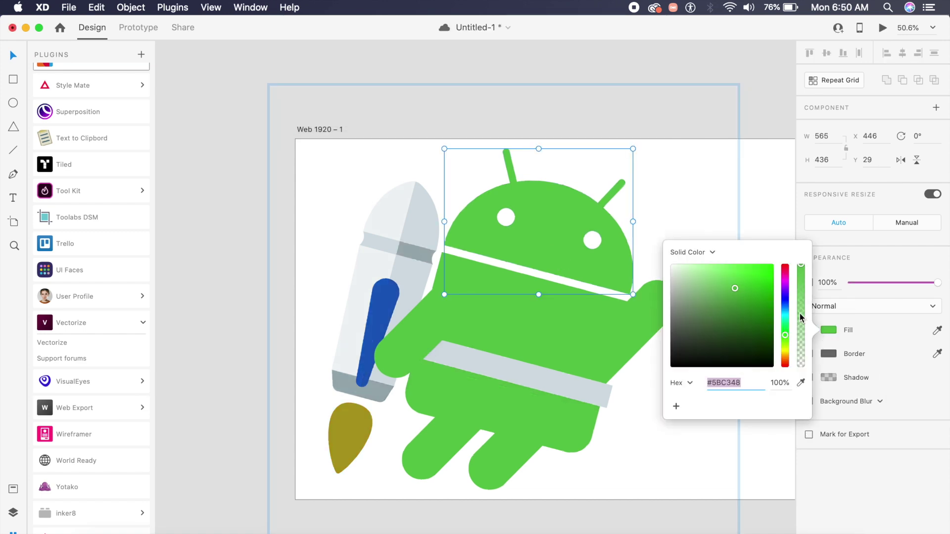
click(785, 299)
drag(785, 299, 785, 276)
Step: Select the body, pencil bar and whole vectorized artwork, trial an enlargement, then undo it
click(501, 347)
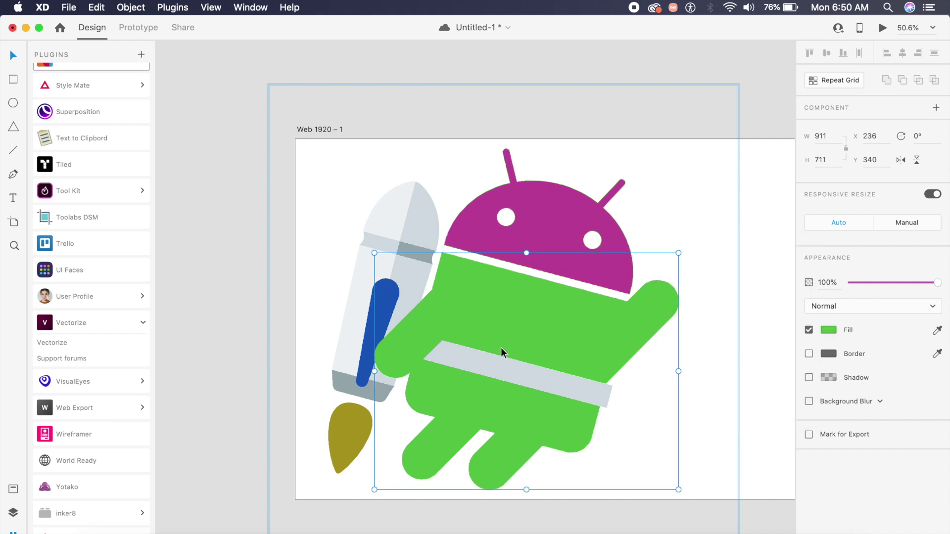
click(378, 310)
click(774, 356)
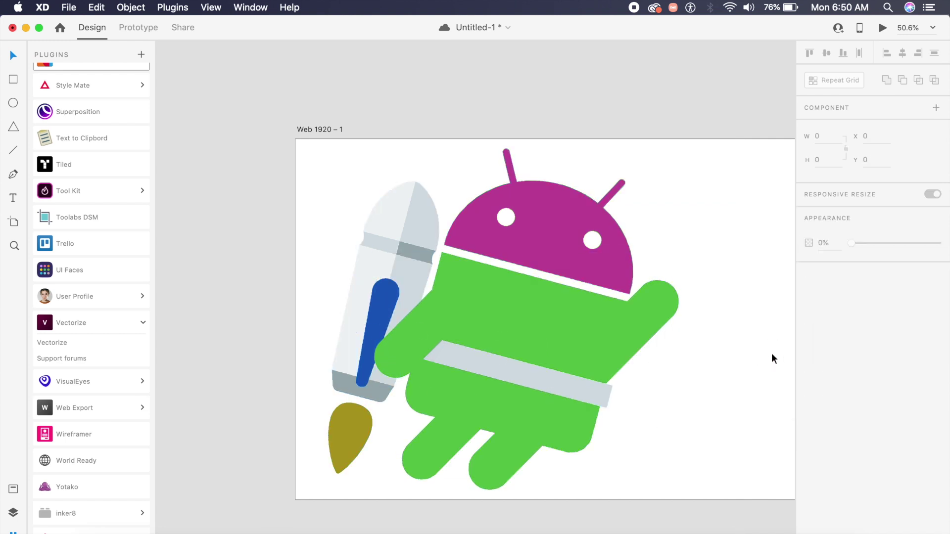
click(560, 318)
drag(737, 86, 760, 45)
key(super+z)
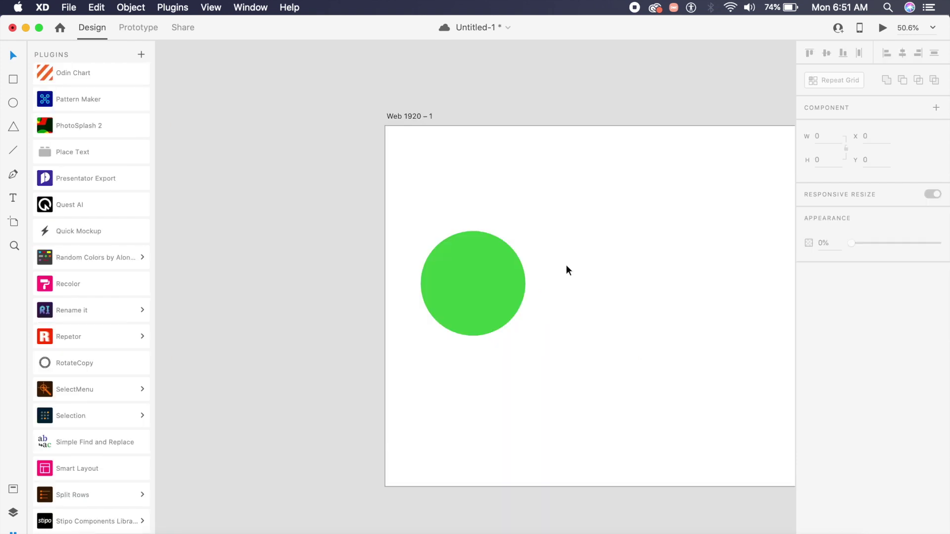
Step: Select the green circle, save, and apply RotateCopy with a 20° angle
click(497, 271)
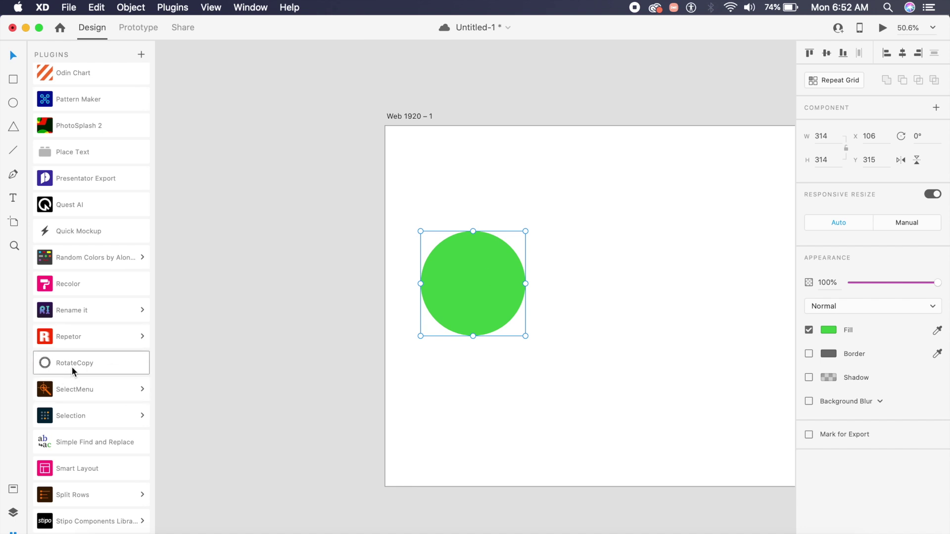
key(super+s)
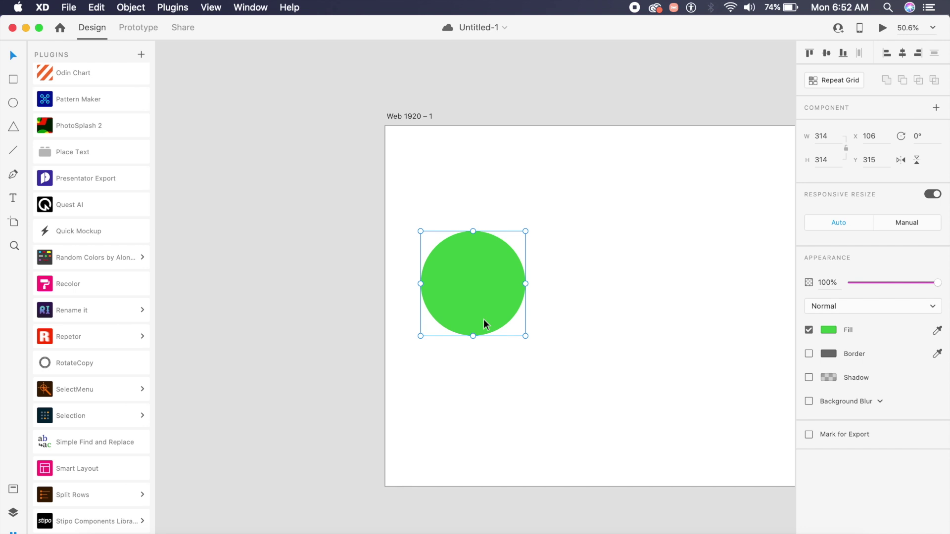
click(84, 365)
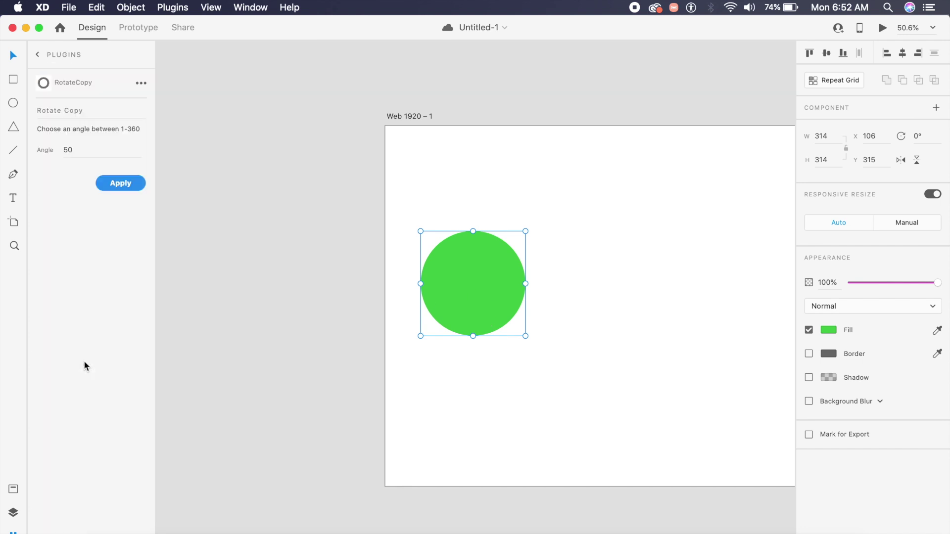
click(93, 146)
text(20)
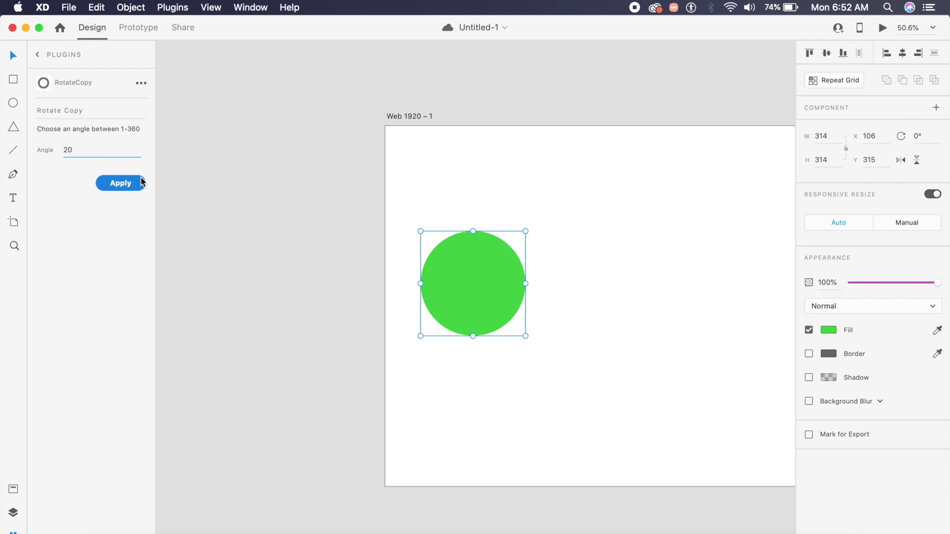
click(126, 185)
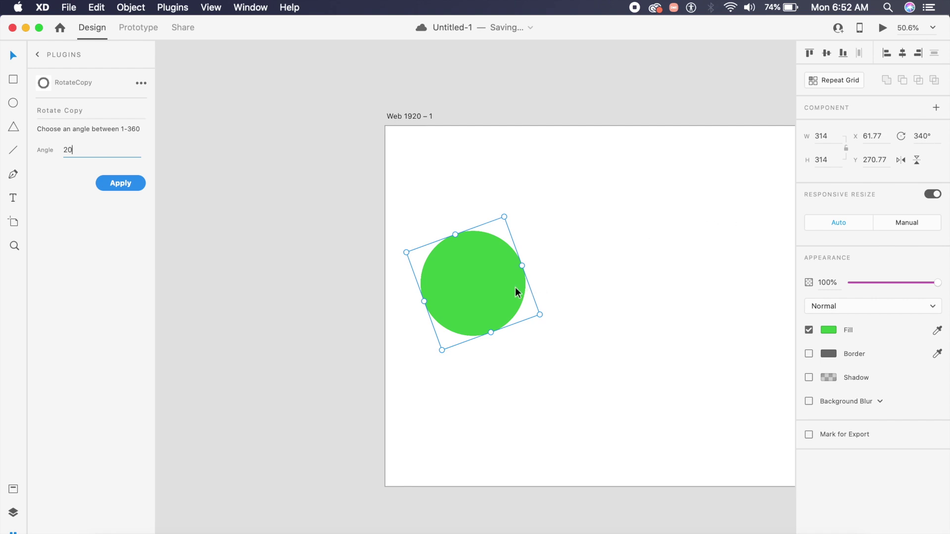
Step: Drag out rotated circle copies right, below, top and lower right, then select the Web 1920 – 1 artboard
drag(516, 287, 702, 268)
drag(483, 297, 576, 370)
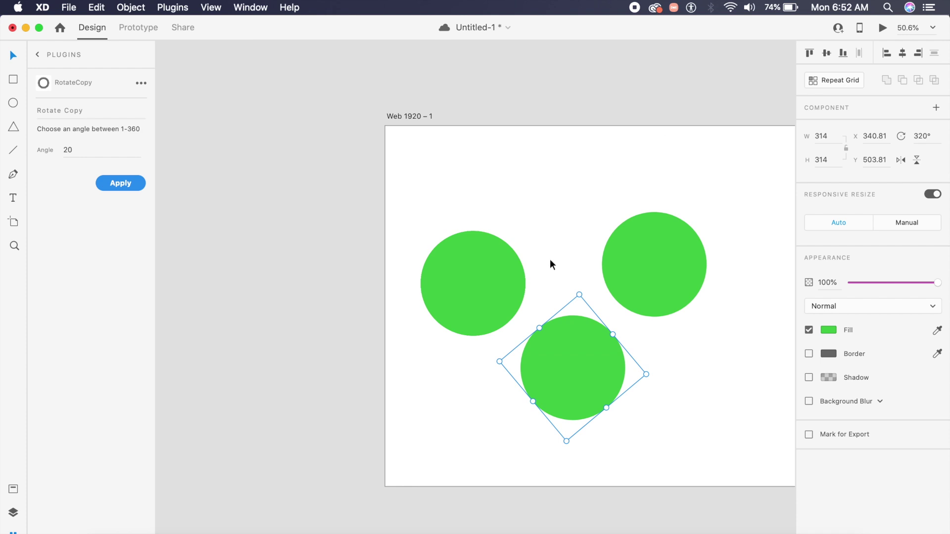
click(493, 273)
drag(493, 273, 576, 207)
click(475, 278)
drag(475, 277, 697, 388)
drag(496, 291, 518, 460)
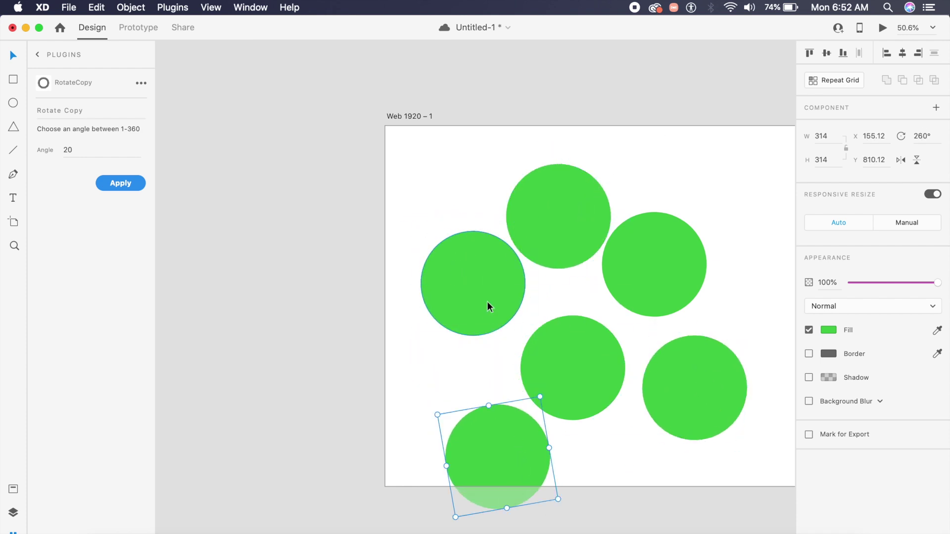
drag(487, 301, 740, 187)
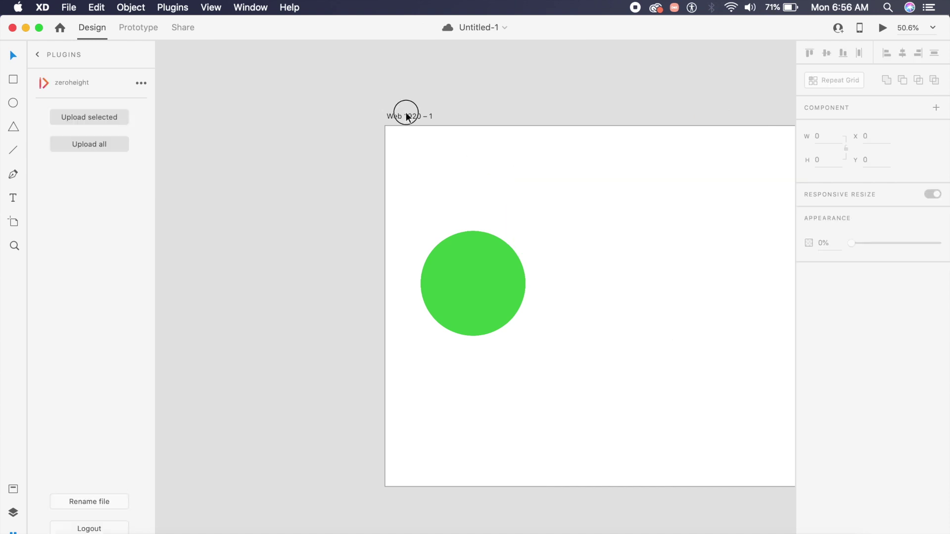
click(406, 117)
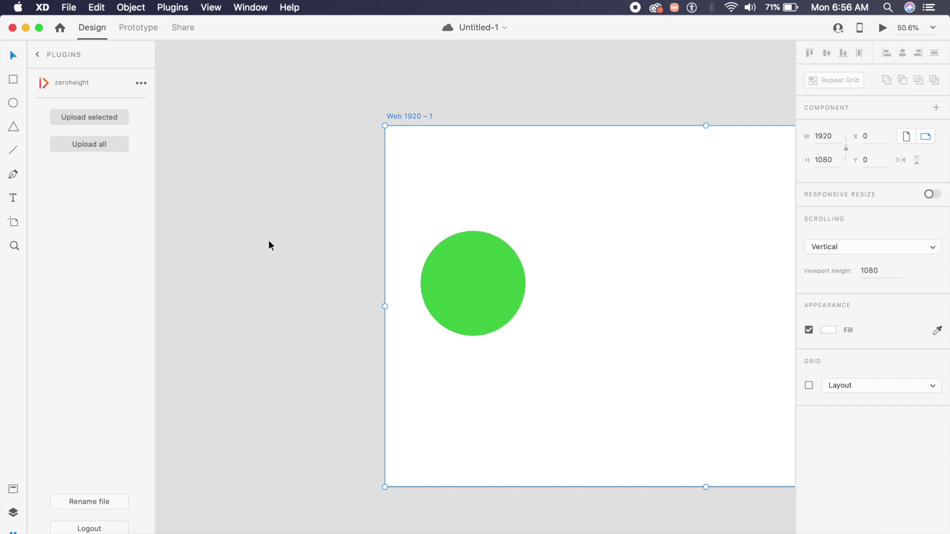
Step: Upload the selected artboard to zeroheight under the chosen file name
click(104, 143)
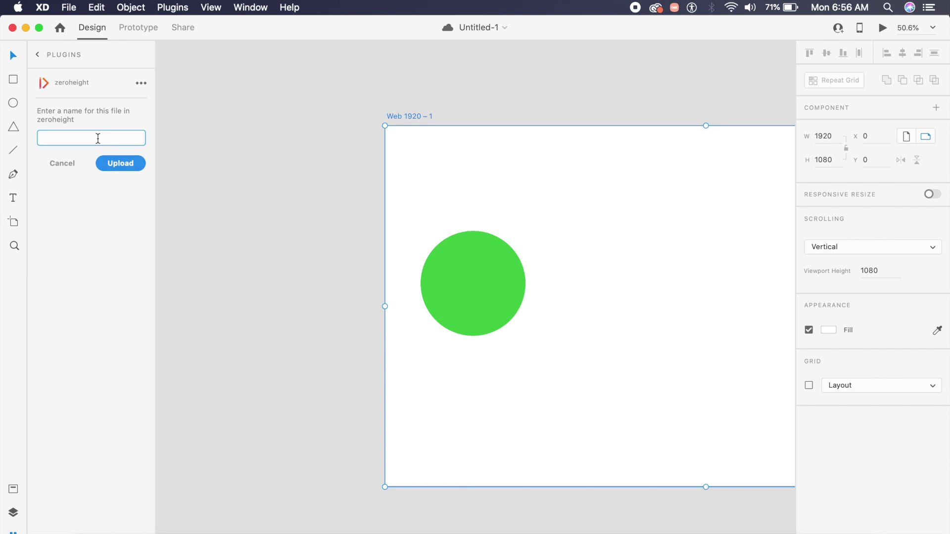
text(punit)
click(121, 165)
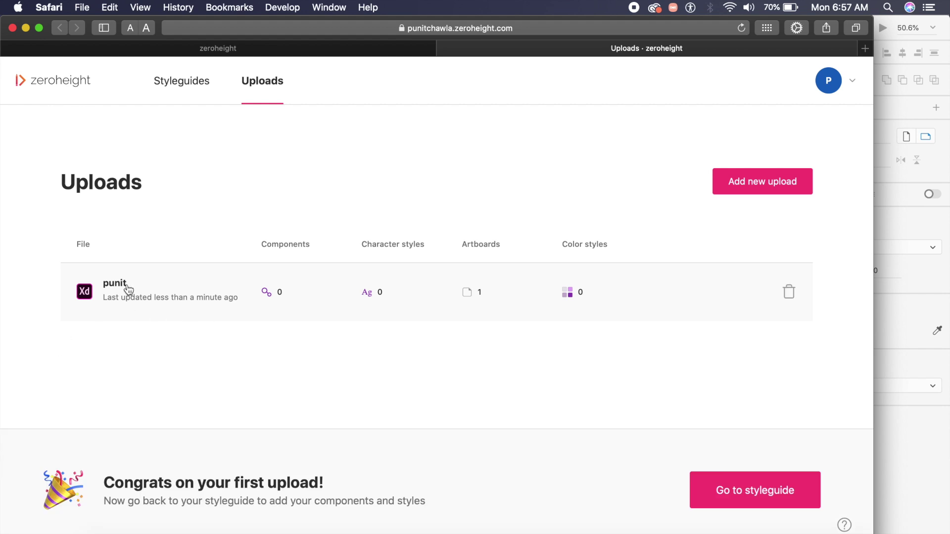
click(128, 286)
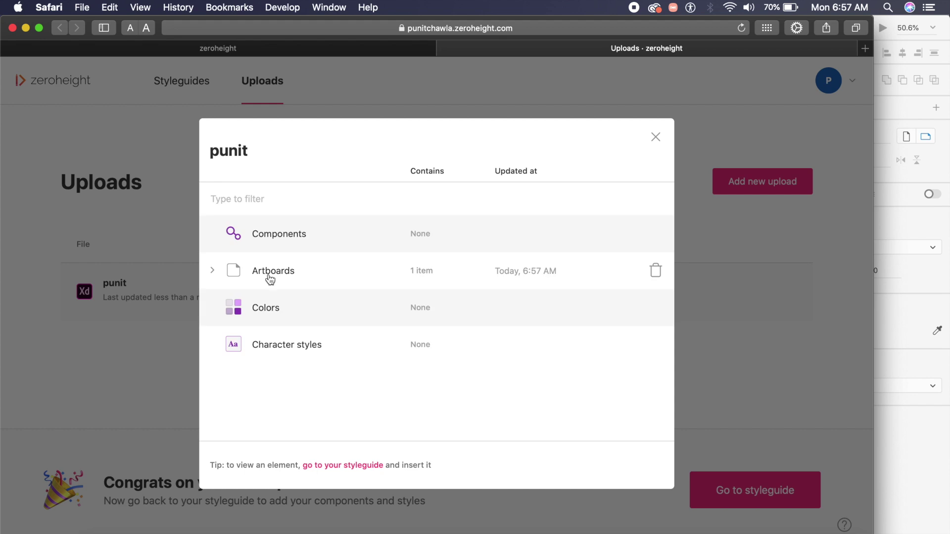
click(215, 273)
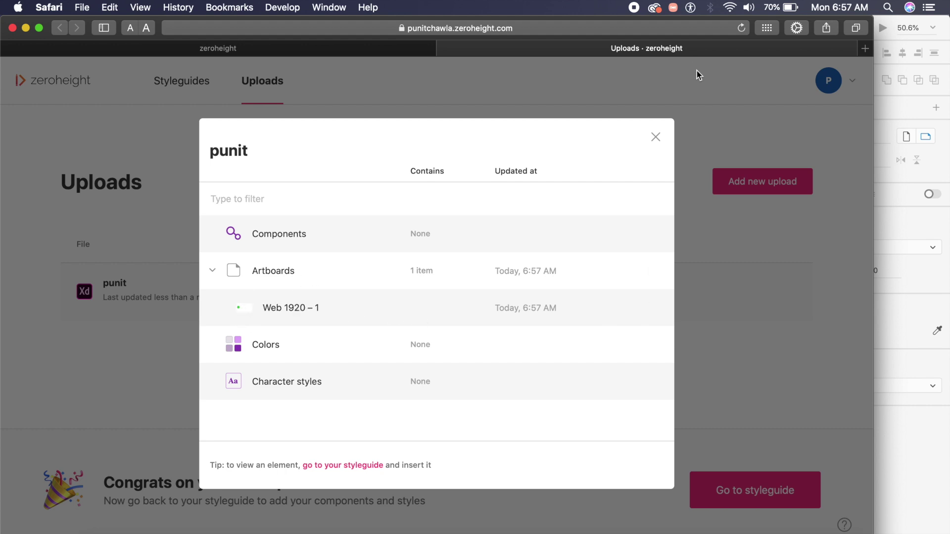
click(656, 137)
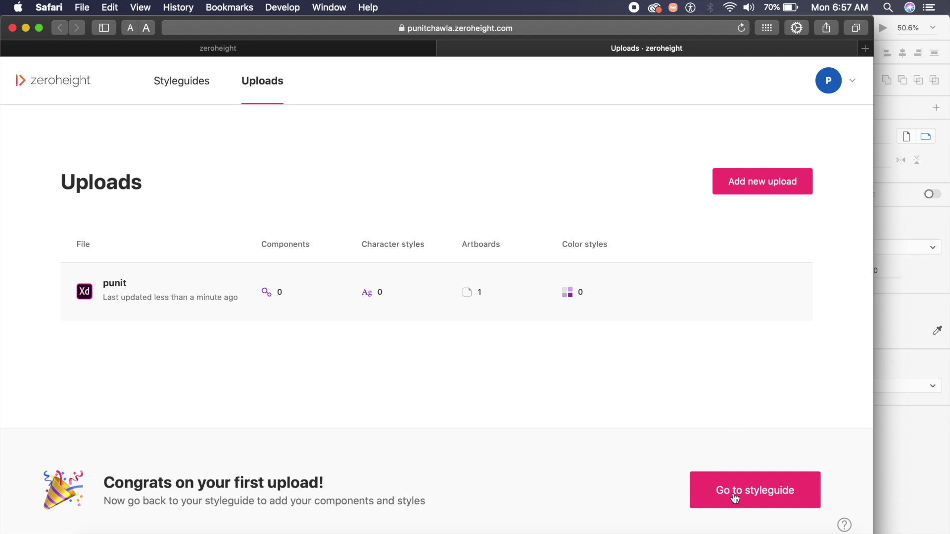
click(761, 491)
Step: Browse the Colors page, open the Untitled styleguide, and retitle its cover with the chosen name
scroll(372, 410, down, 10)
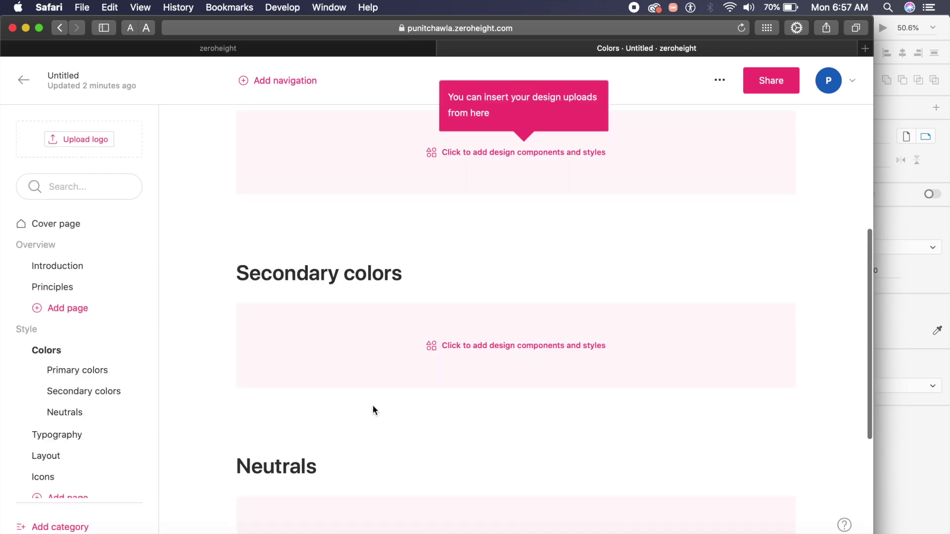
scroll(372, 410, up, 10)
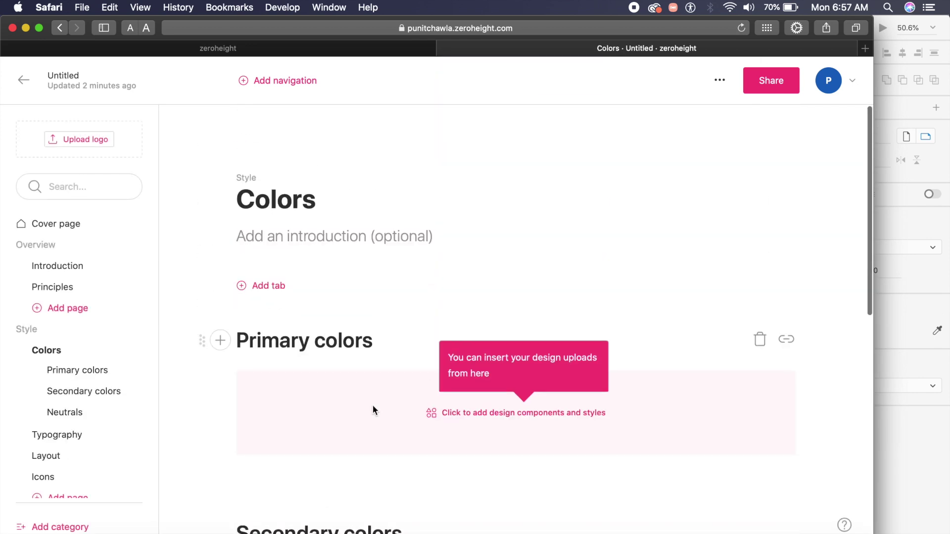
scroll(380, 433, down, 10)
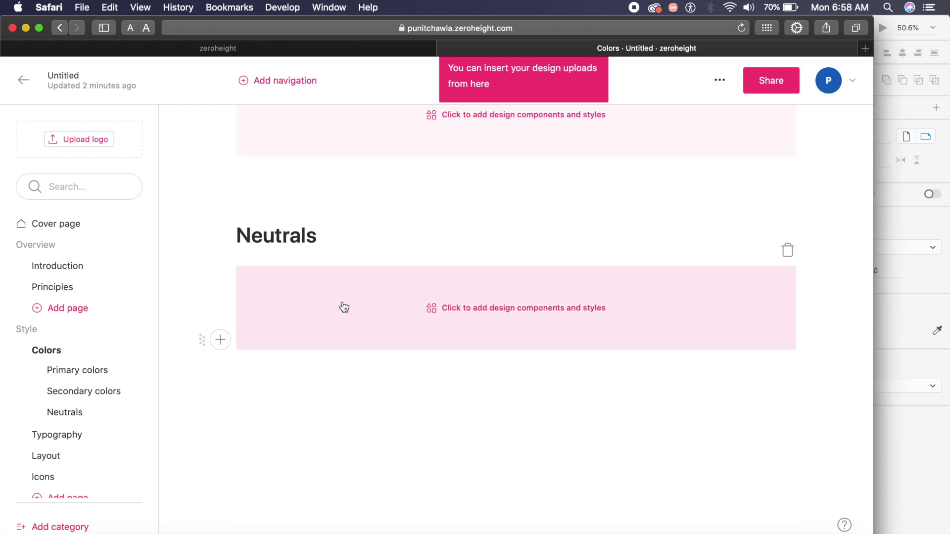
scroll(342, 308, up, 10)
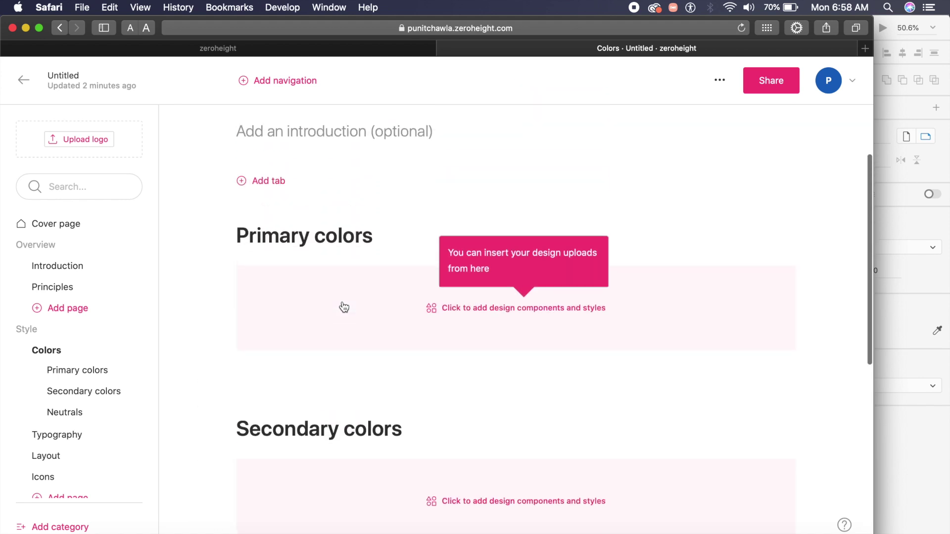
click(22, 91)
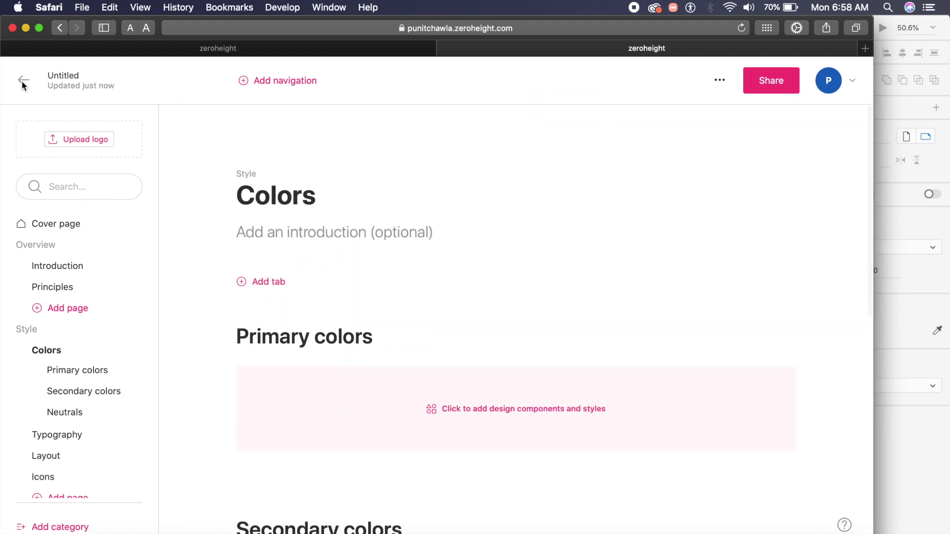
click(292, 268)
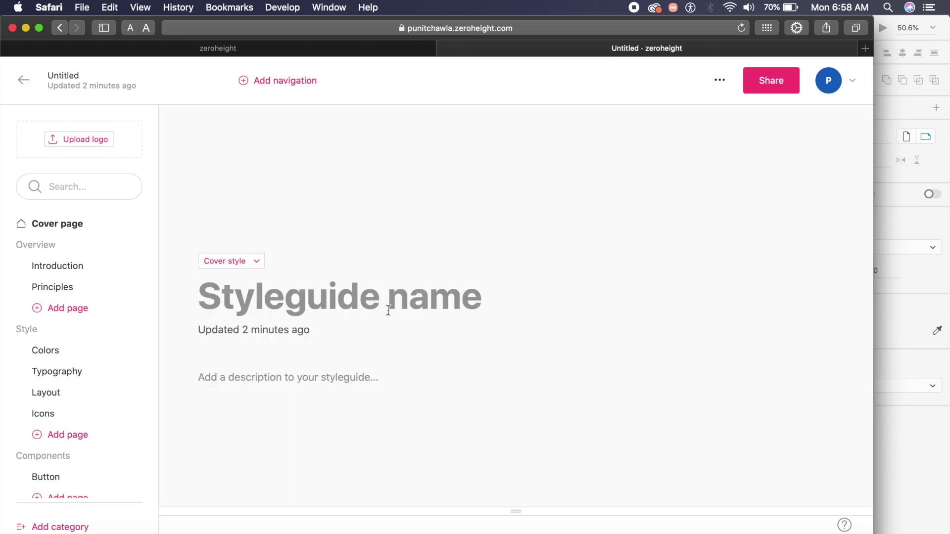
text(punit)
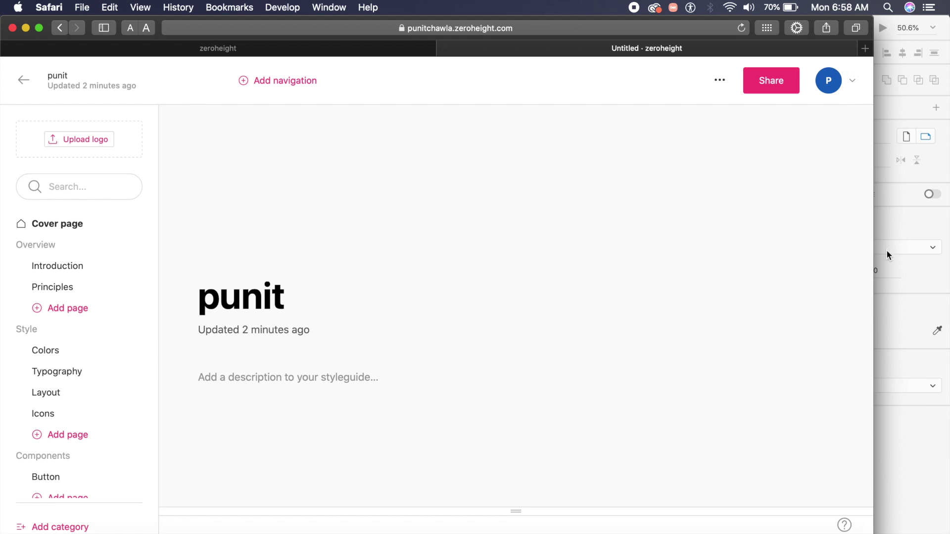
click(890, 449)
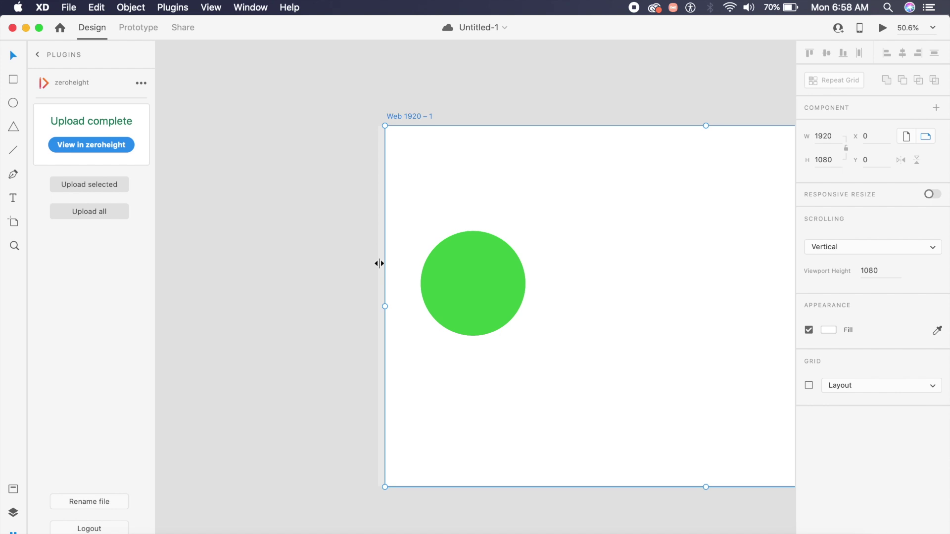
Step: Go back from the zeroheight panel to the full list of installed plugins
click(37, 55)
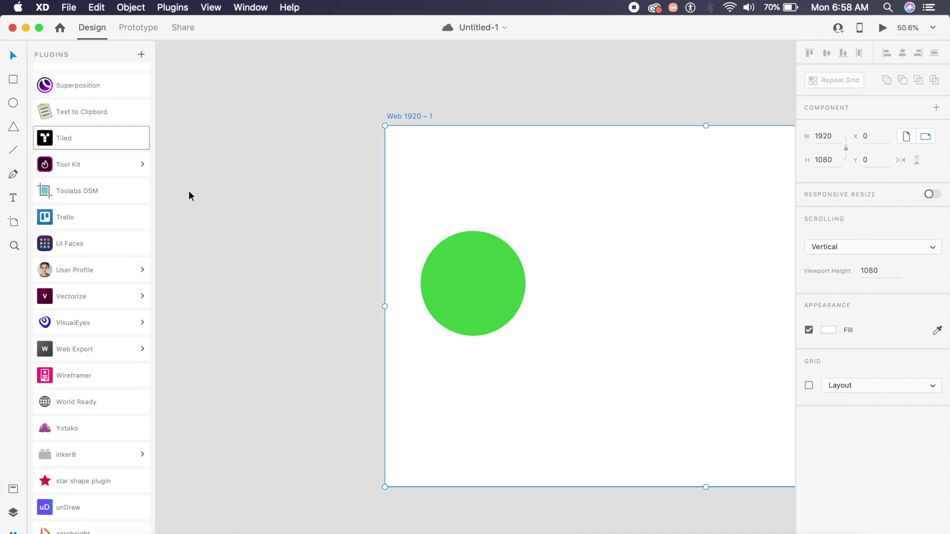